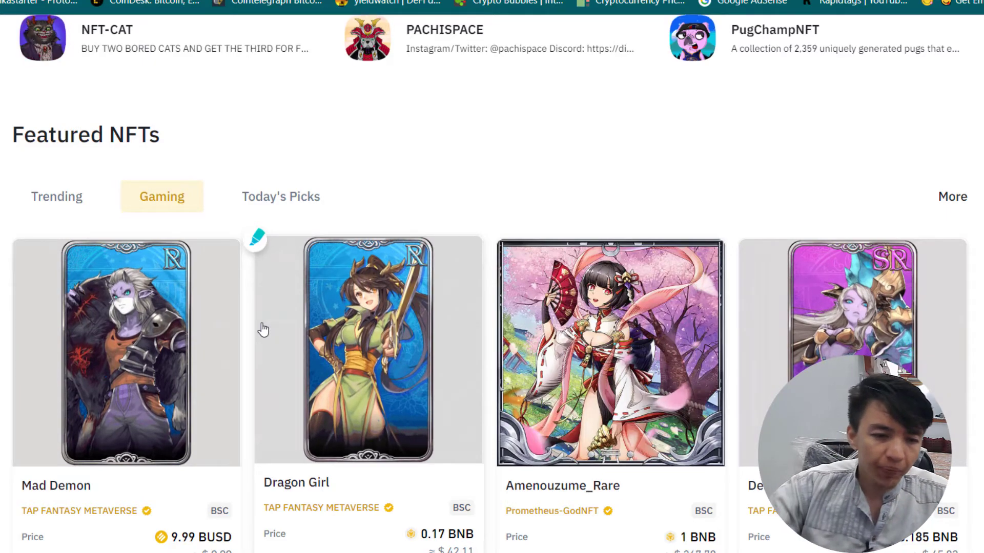
# Look through the NFT home page's featured gaming NFTs, platform overview, FAQ, recommended creators and collection ranking
pyautogui.scroll(-2, 263, 329)
pyautogui.scroll(-8, 497, 366)
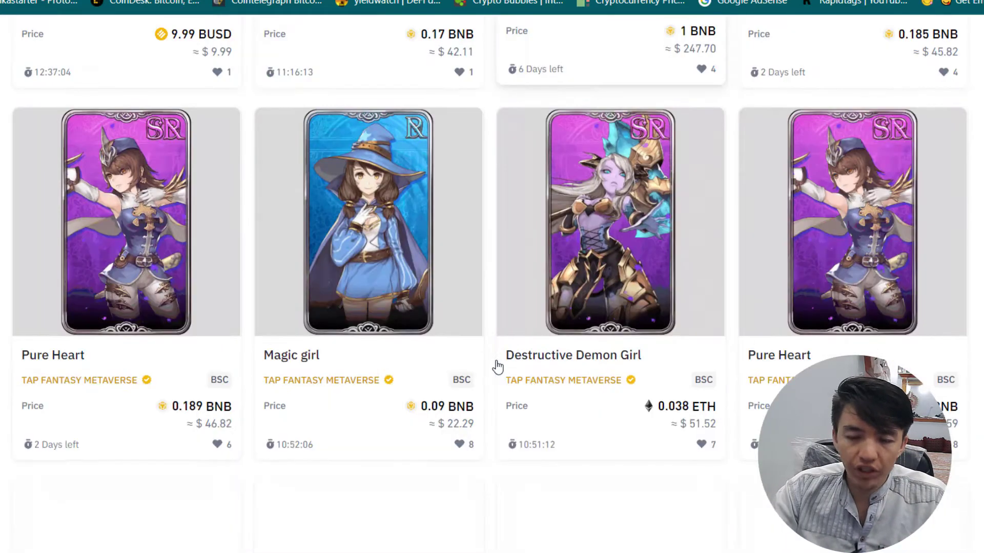
pyautogui.scroll(-10, 497, 367)
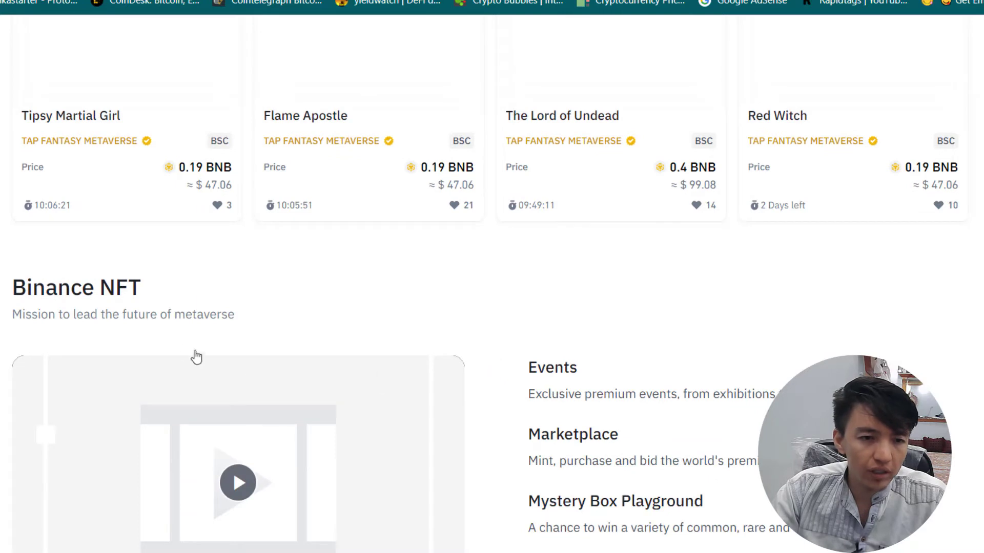
pyautogui.scroll(-4, 387, 338)
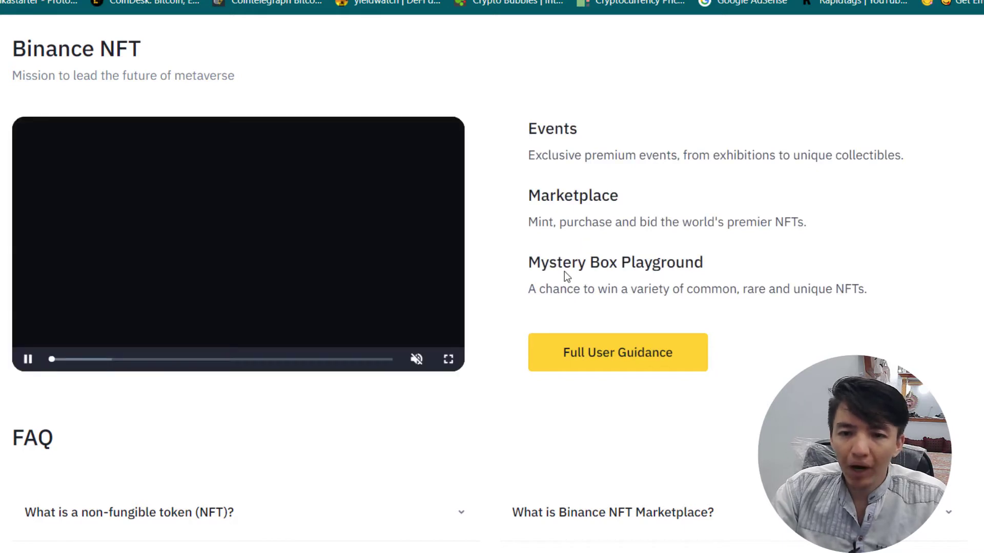
pyautogui.scroll(-5, 451, 328)
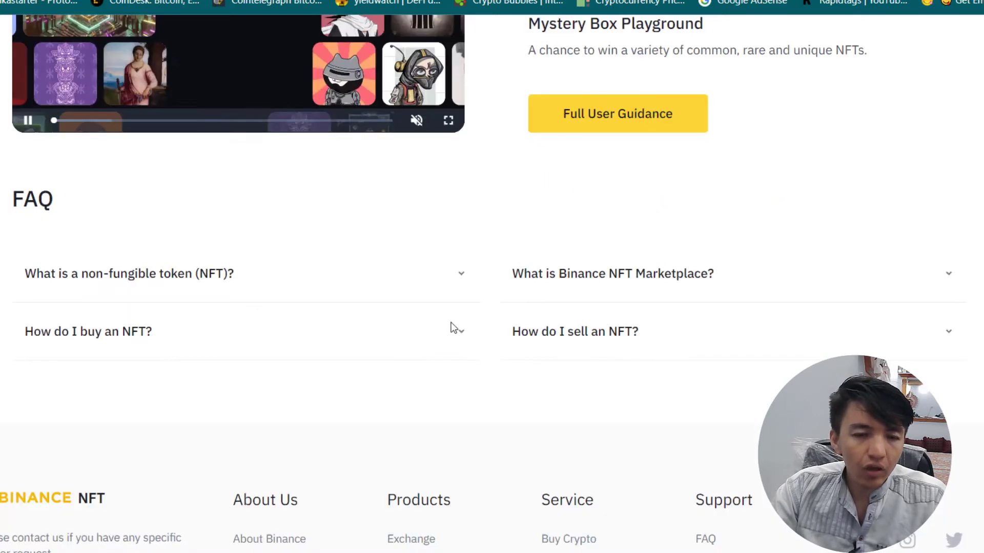
pyautogui.scroll(6, 631, 370)
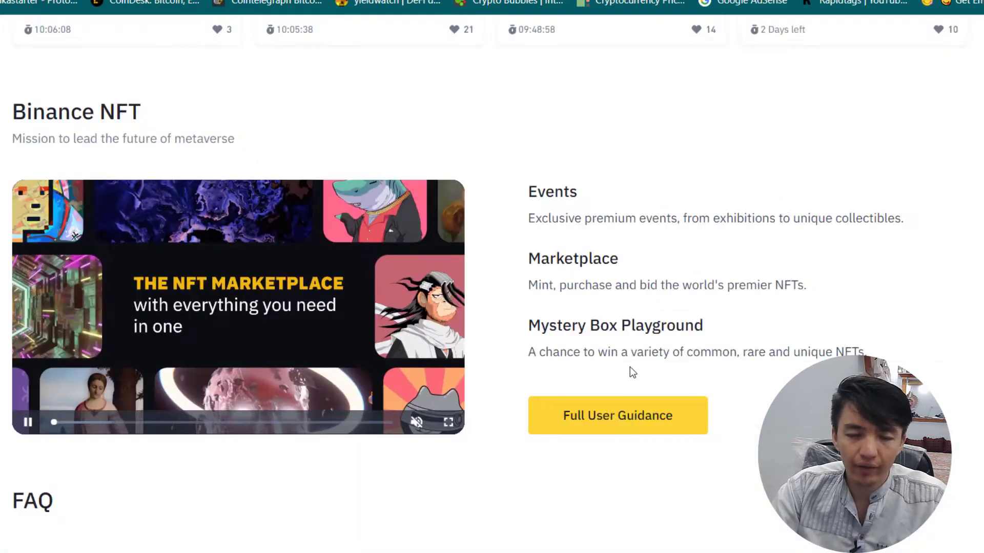
pyautogui.scroll(15, 663, 384)
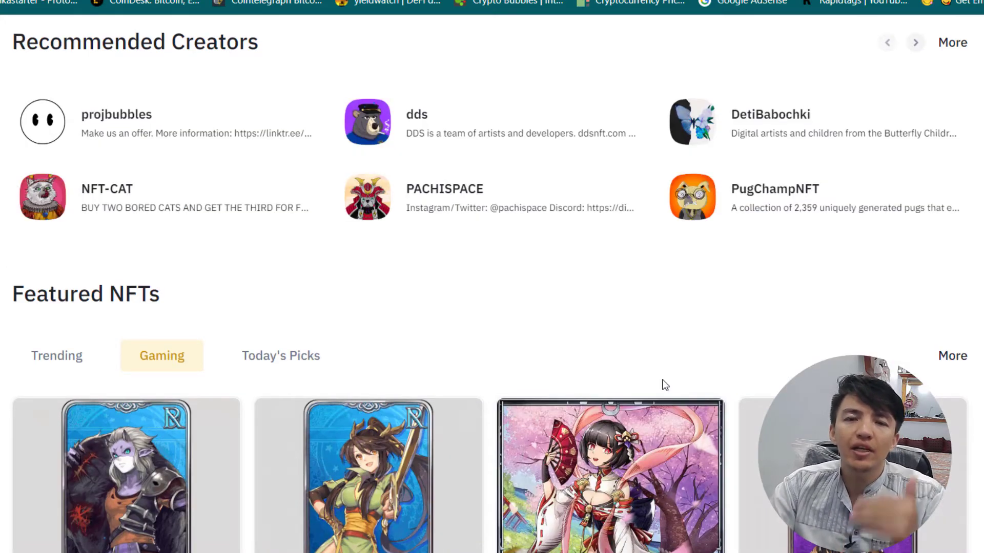
pyautogui.scroll(9, 665, 386)
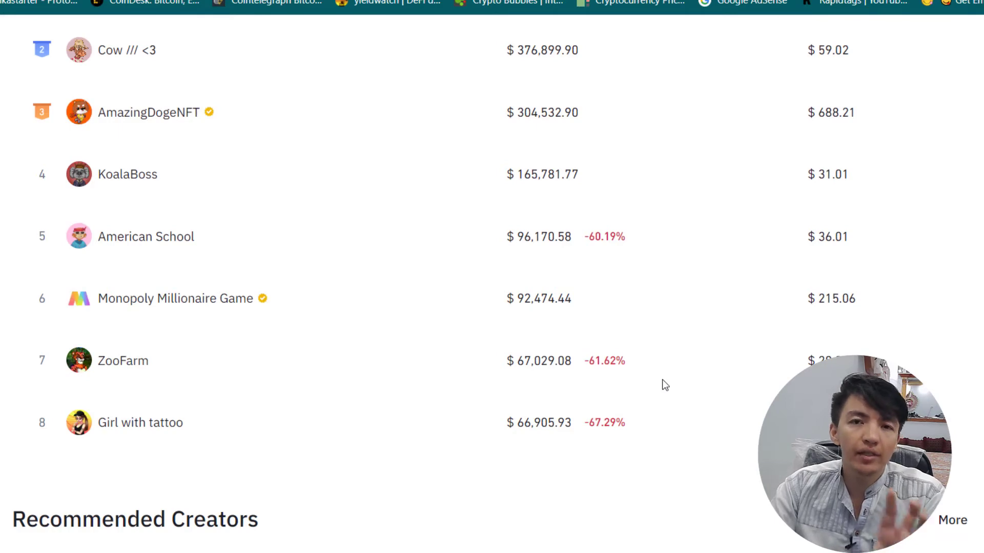
pyautogui.scroll(10, 665, 385)
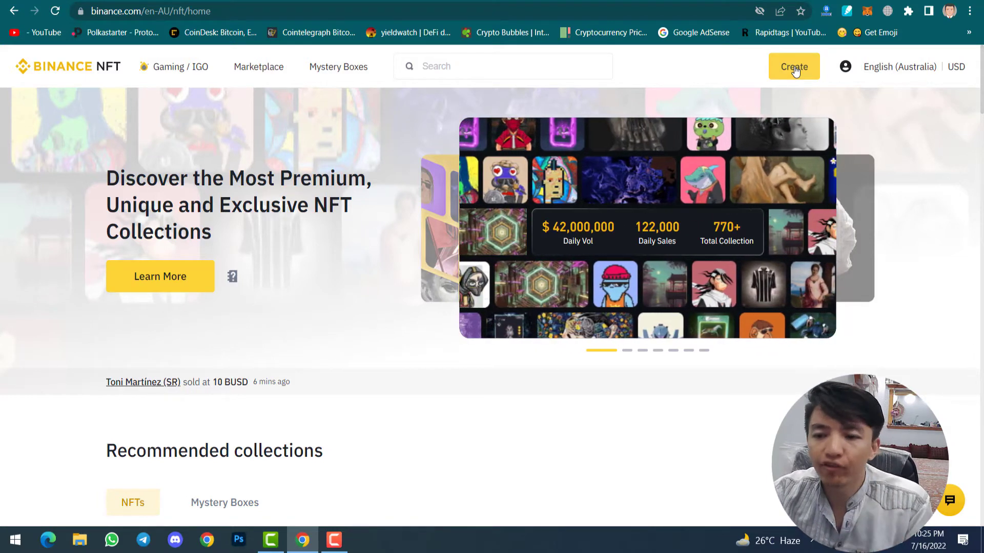
# Start a new NFT collection with Crypto Mirror.jpg as the logo image and Face Water Splash .jpg as the banner image
pyautogui.click(795, 71)
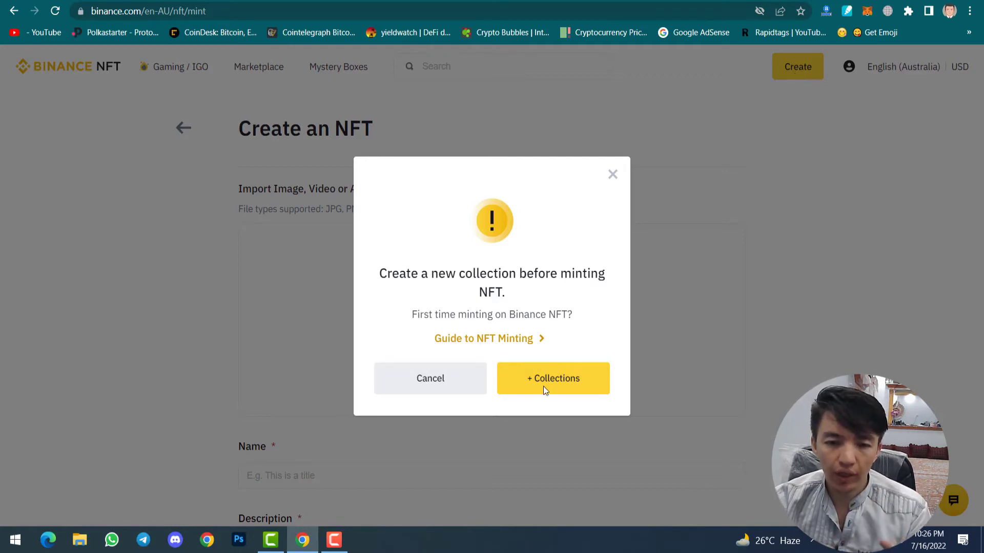
pyautogui.click(562, 380)
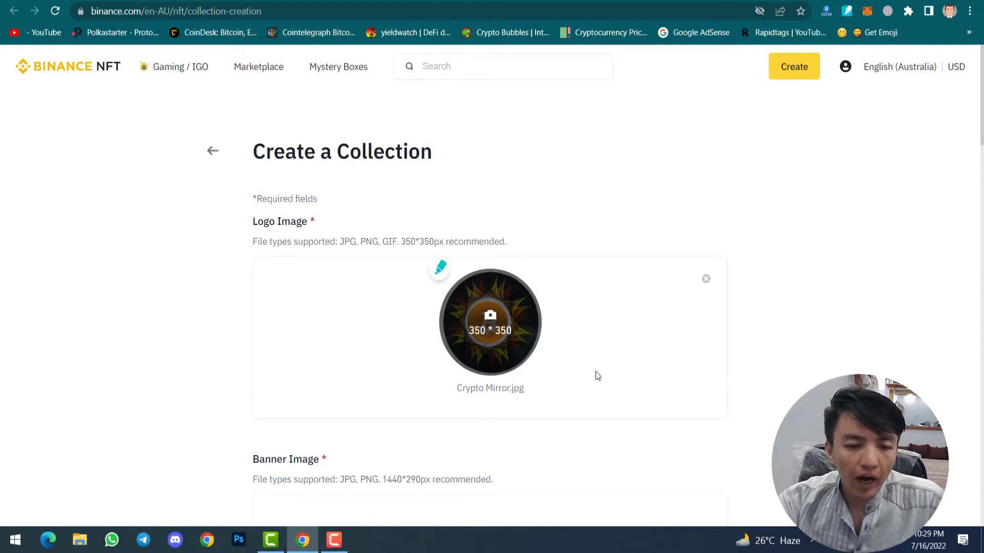
pyautogui.scroll(-4, 595, 376)
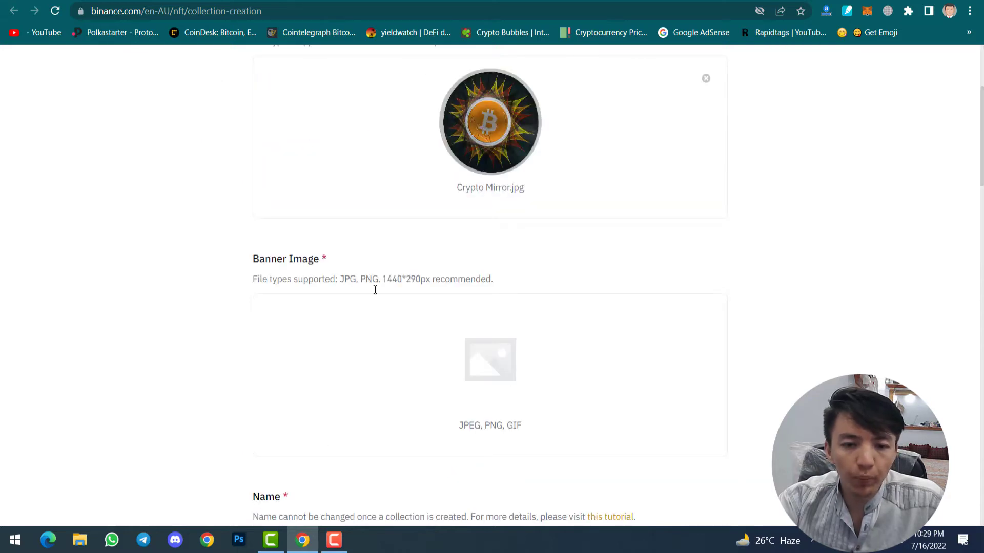
pyautogui.click(504, 387)
pyautogui.scroll(-3, 392, 369)
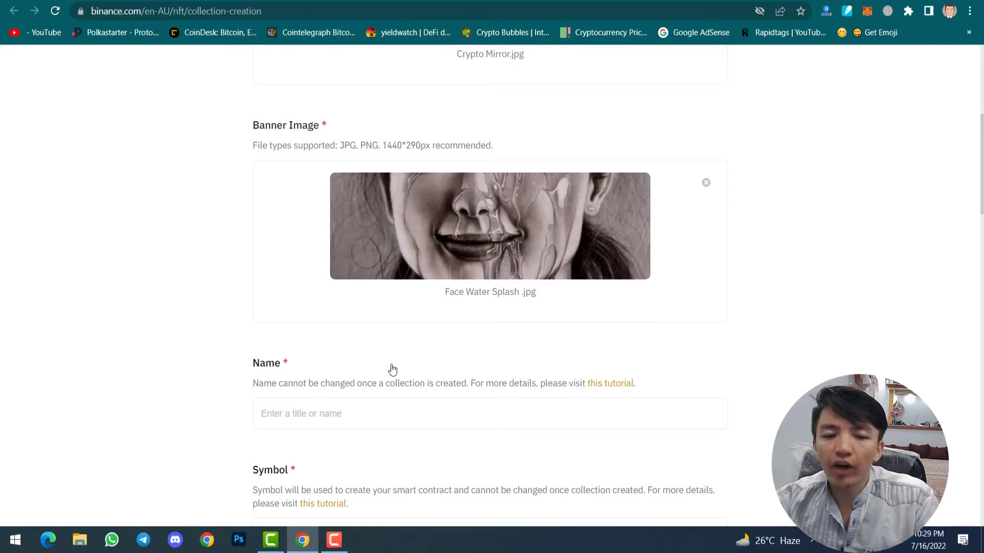
# Name the collection Artist Art and enter ARTIST as its symbol
pyautogui.click(353, 411)
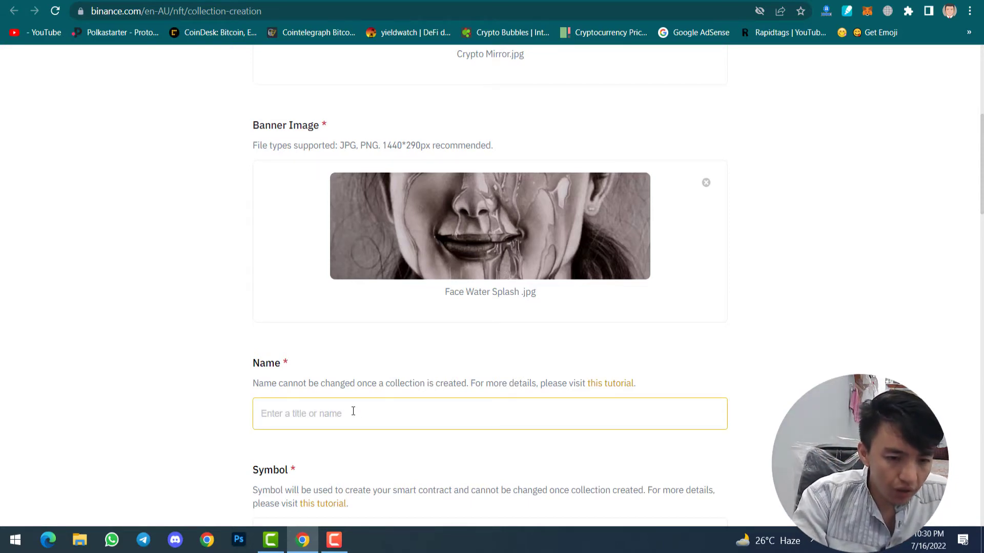
pyautogui.write('Artist Art')
pyautogui.scroll(-5, 314, 411)
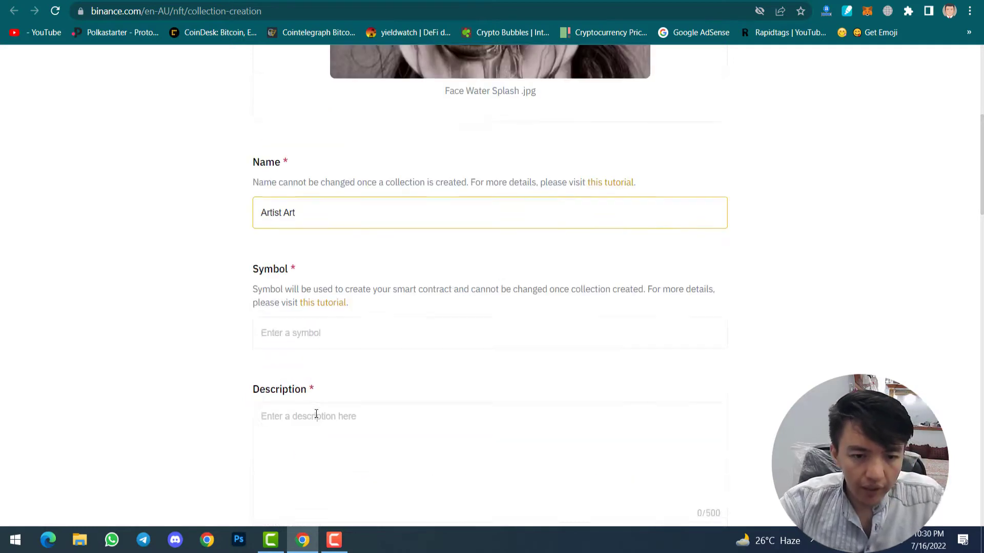
pyautogui.click(302, 265)
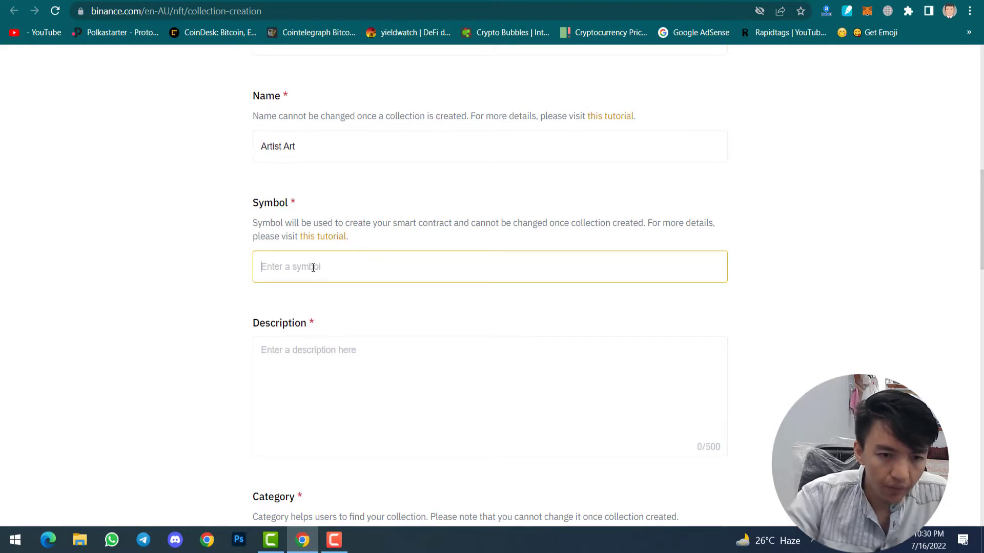
pyautogui.write('ARTIST')
# Enter "hello this is artist nfts" as the collection's description and choose the Art category
pyautogui.click(318, 349)
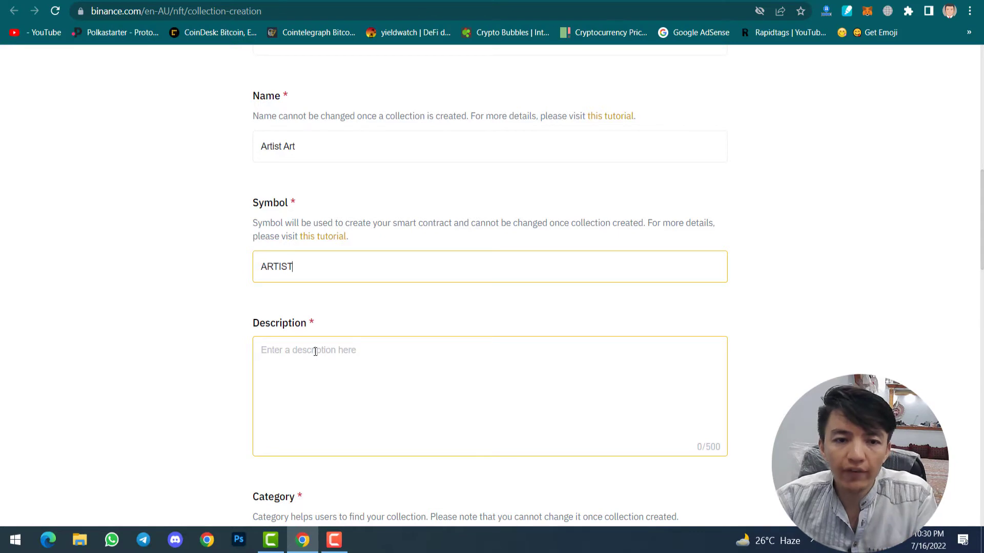
pyautogui.click(315, 352)
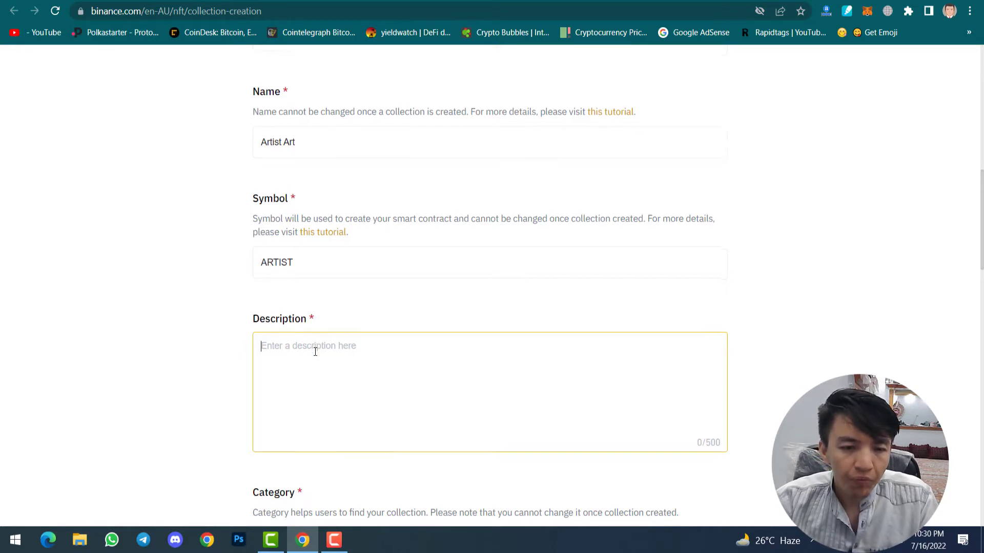
pyautogui.scroll(-4, 315, 352)
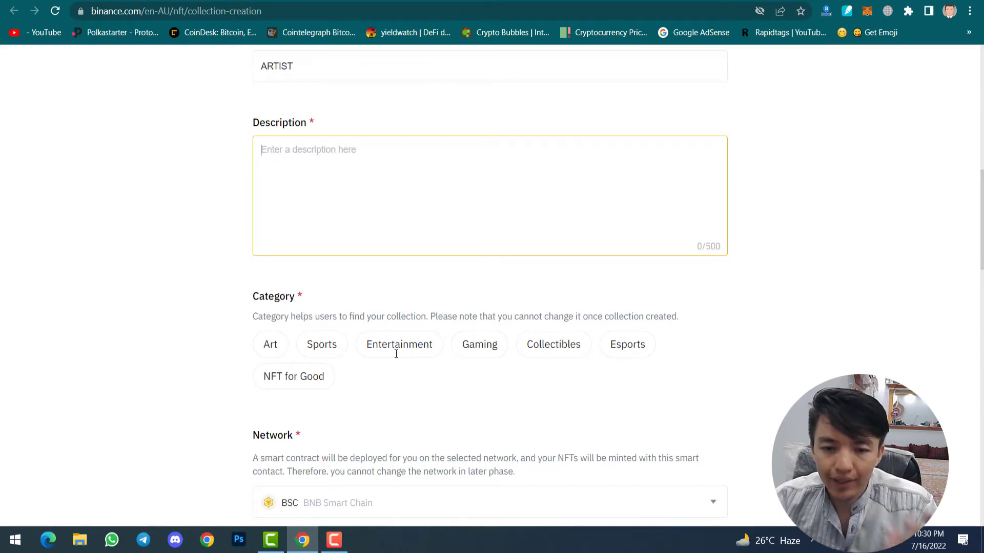
pyautogui.write('hello this is artist nfts')
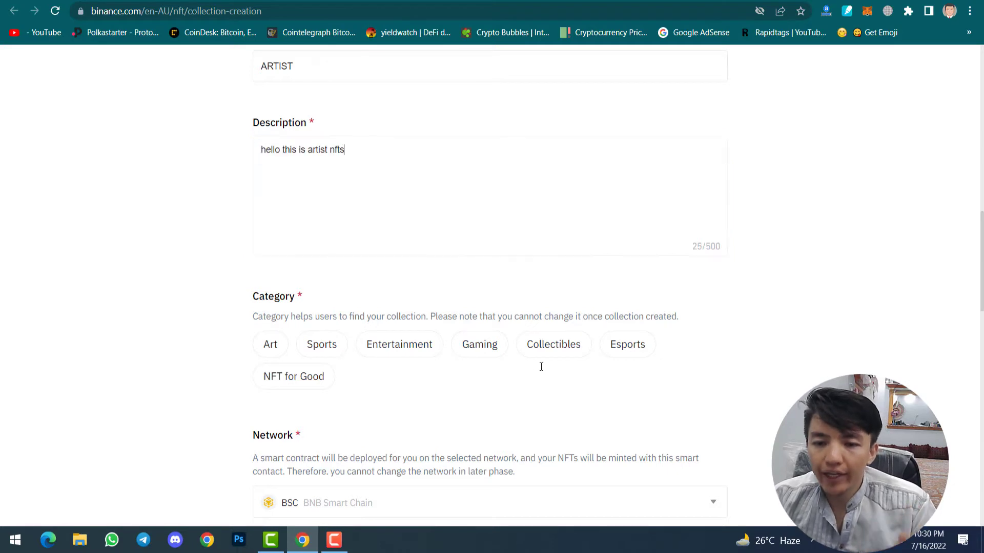
pyautogui.click(272, 352)
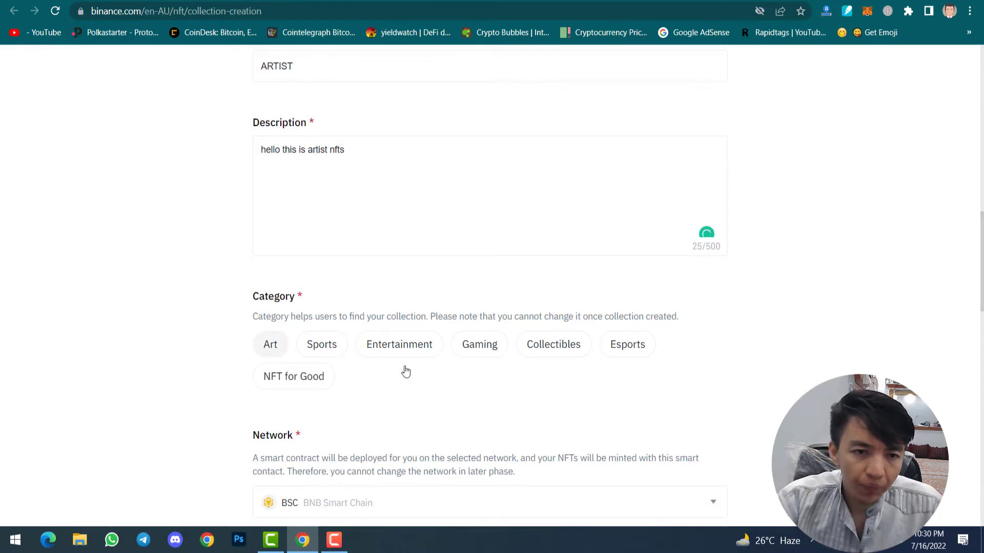
# Choose BSC (BNB Smart Chain) as the collection's network
pyautogui.scroll(-1, 394, 387)
pyautogui.scroll(-4, 394, 388)
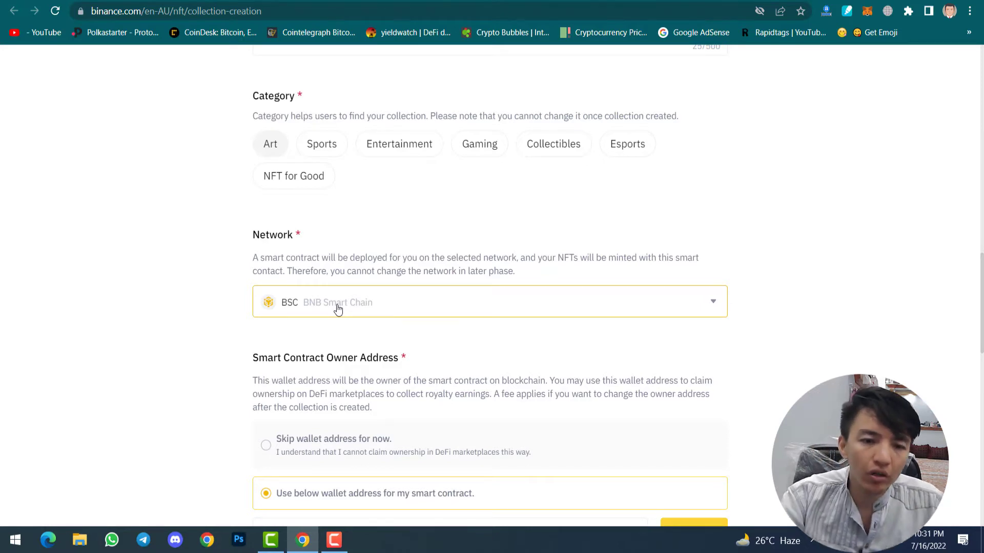
pyautogui.click(338, 309)
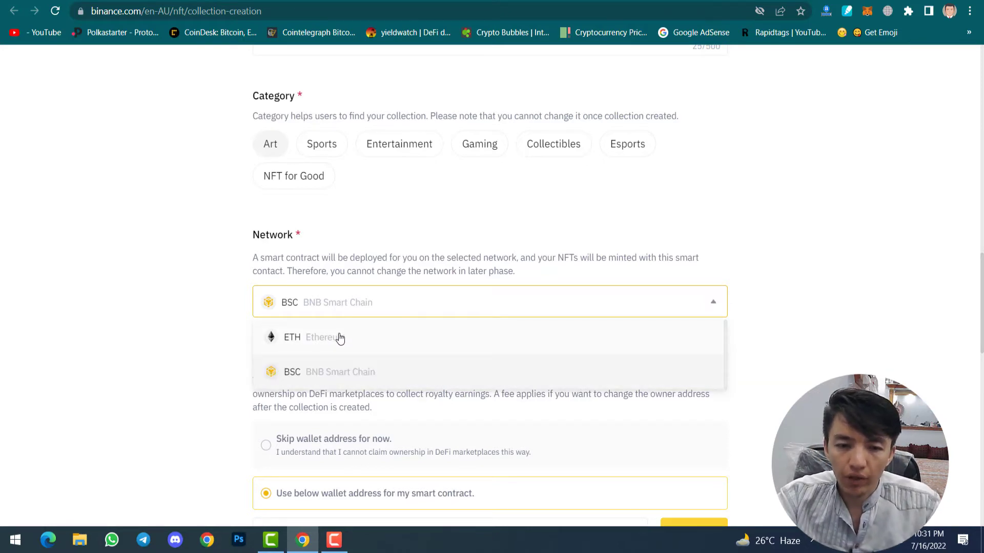
pyautogui.click(325, 379)
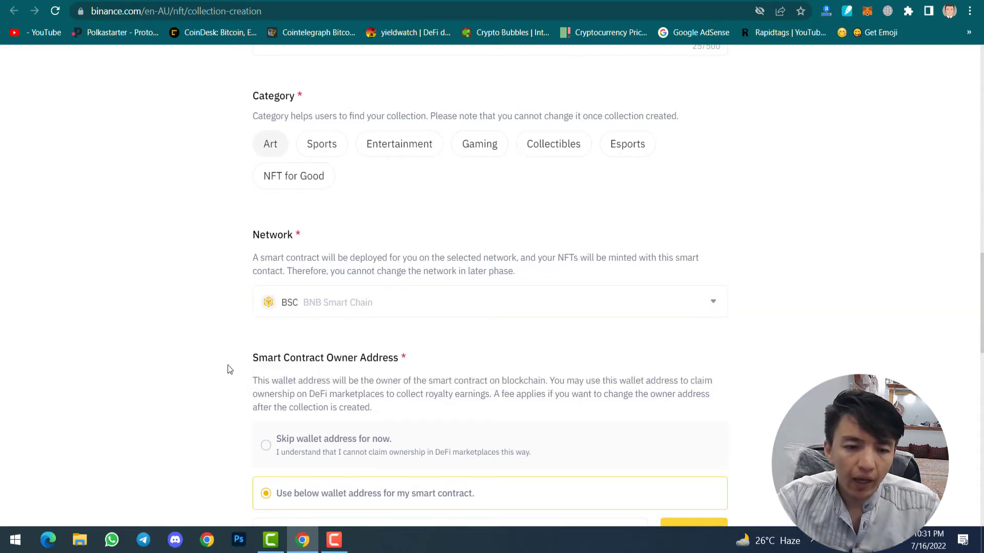
# Assign the saved BSC wallet as the smart contract owner address
pyautogui.scroll(-3, 229, 365)
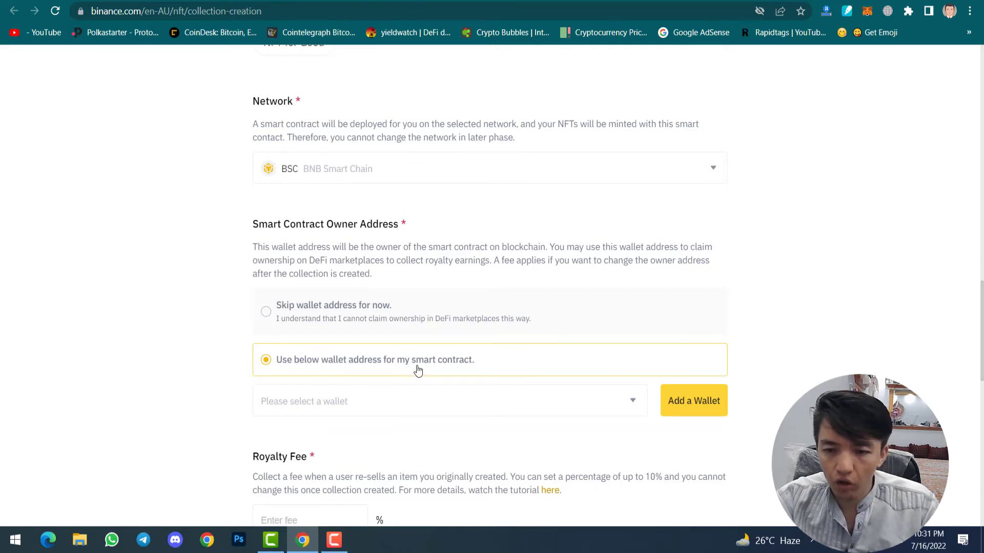
pyautogui.scroll(-1, 465, 366)
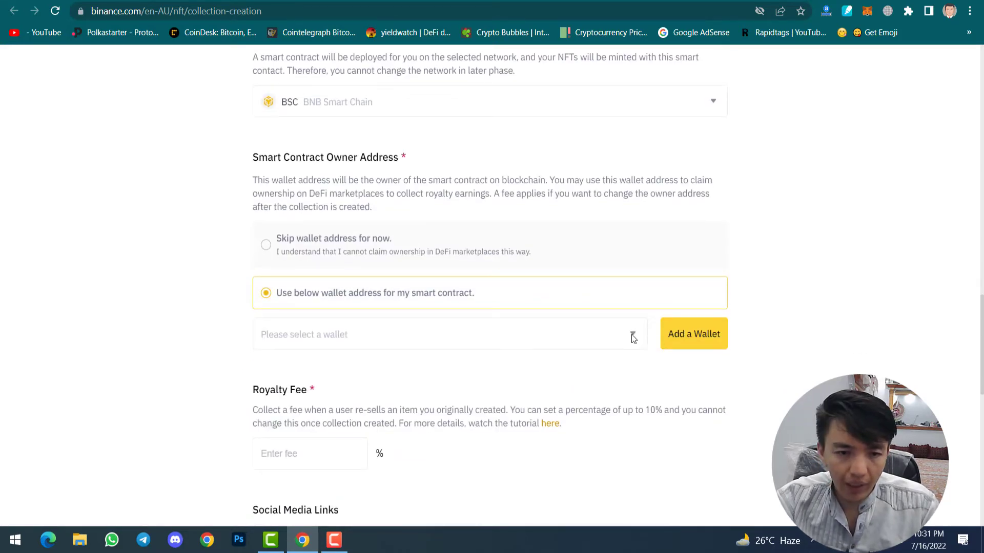
pyautogui.click(632, 336)
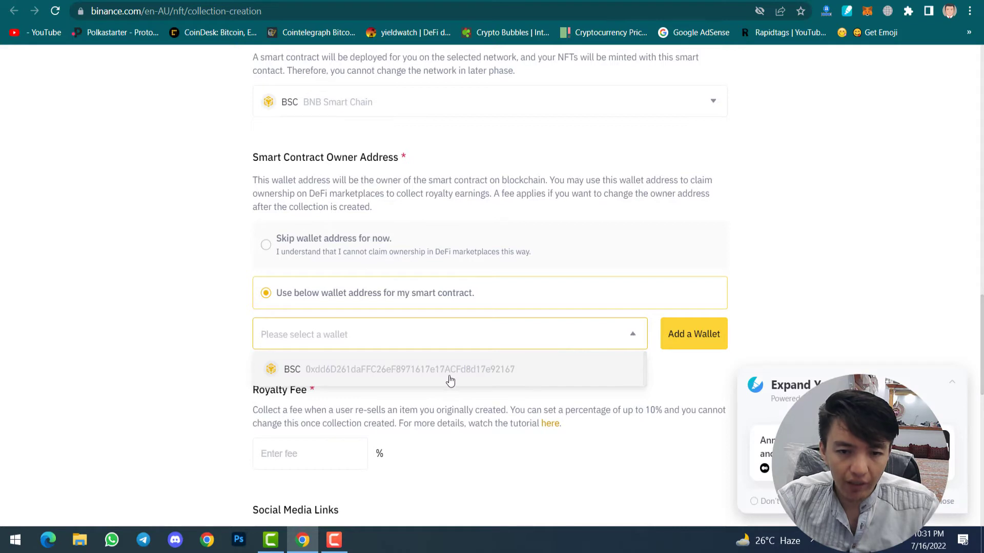
pyautogui.click(416, 376)
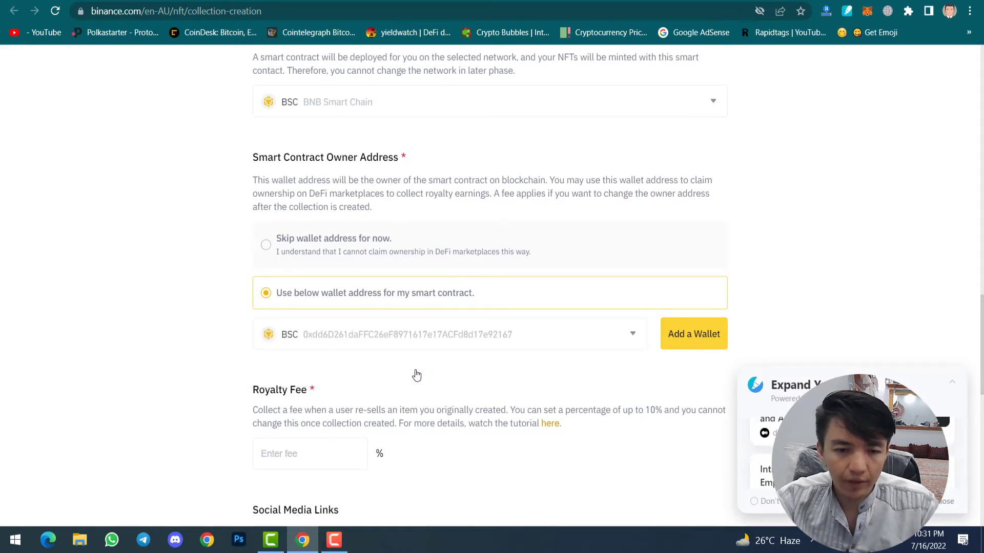
# Set the collection's royalty fee to 5 %
pyautogui.scroll(-3, 297, 349)
pyautogui.click(293, 320)
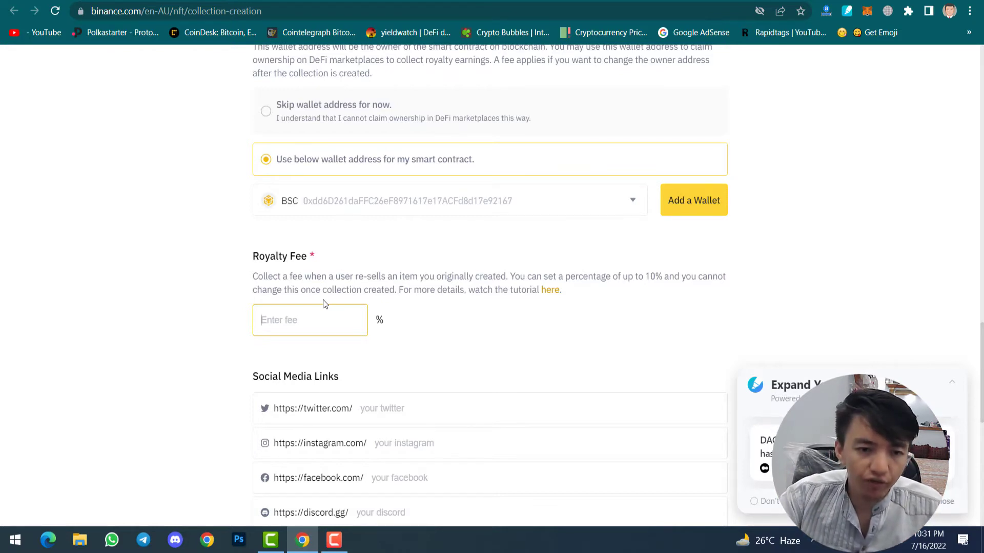
pyautogui.write('5')
# Leave the social media links empty and agree to the Minting Rules and Terms of service
pyautogui.scroll(-4, 322, 304)
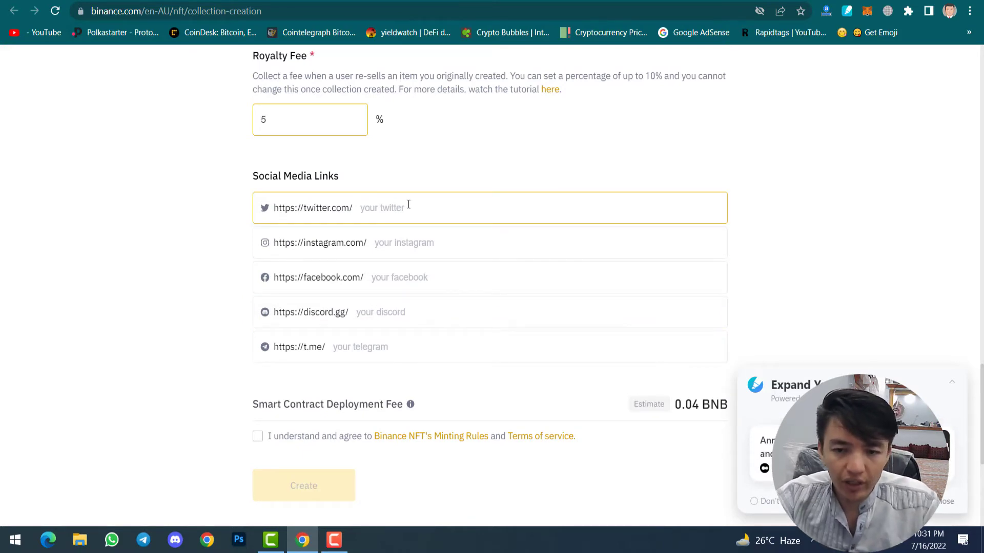
pyautogui.scroll(-3, 408, 205)
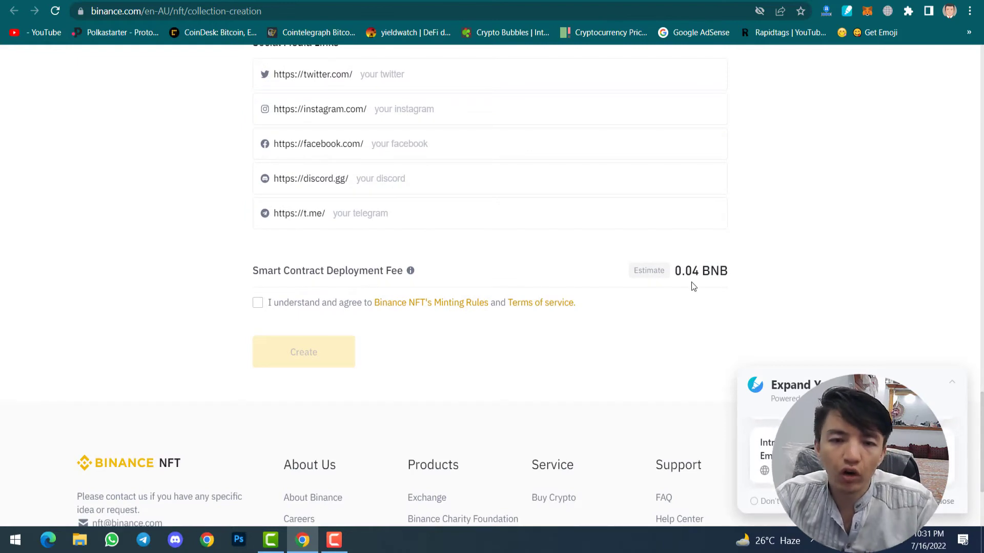
pyautogui.click(258, 305)
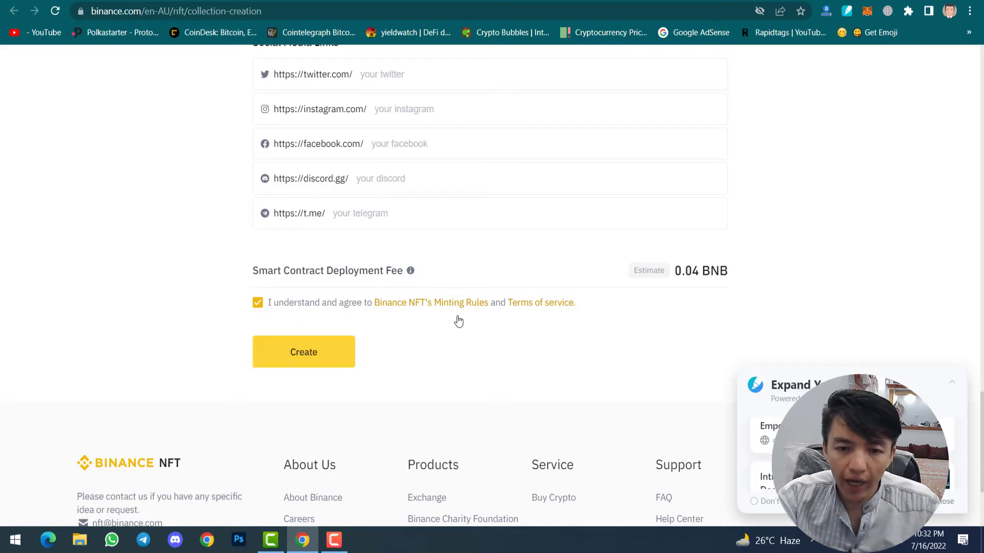
# Submit the collection for creation, accepting the clearing period reminder, and return to the profile to view the created collection
pyautogui.click(303, 353)
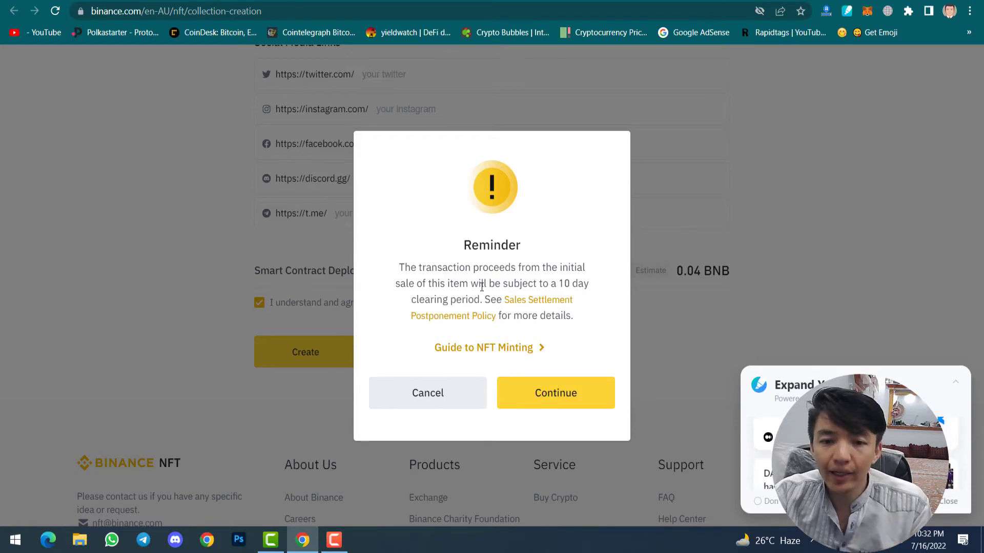
pyautogui.click(563, 401)
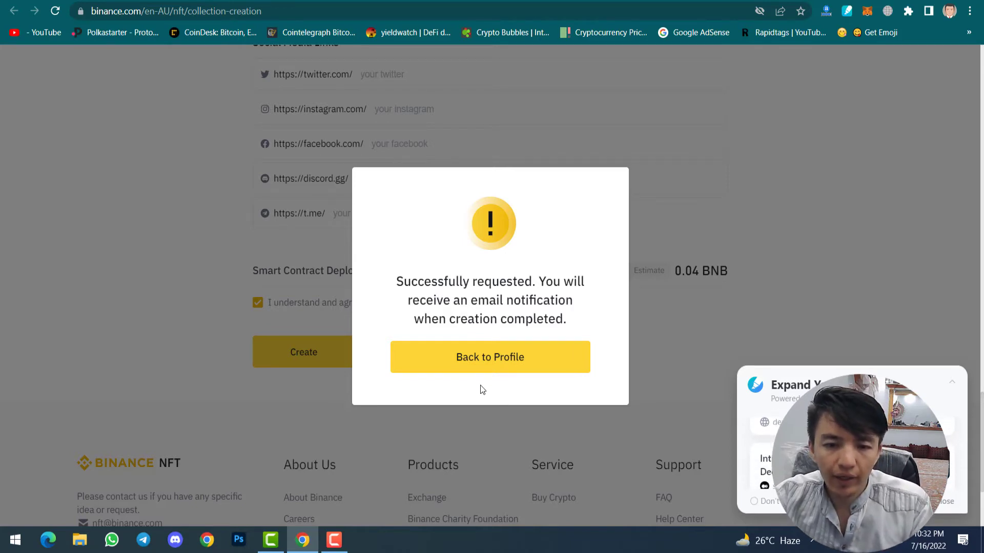
pyautogui.click(489, 360)
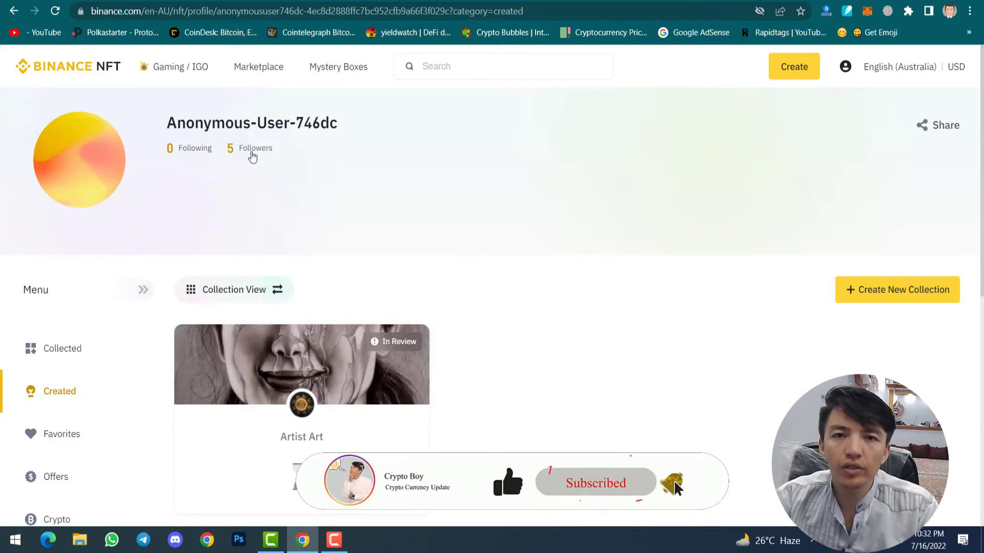
pyautogui.scroll(-3, 280, 282)
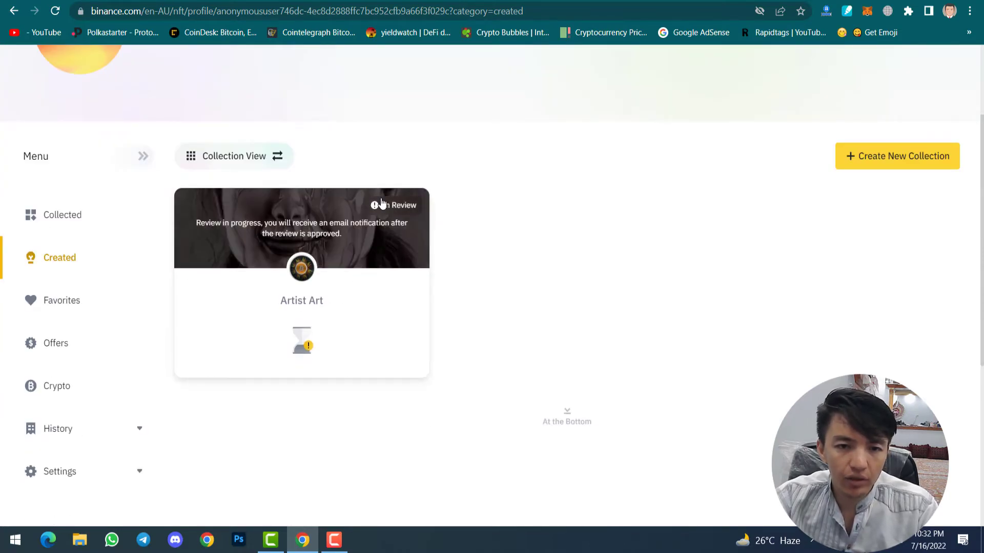
# Check the review status of the Artist Art collection among the profile's created collections
pyautogui.moveTo(389, 222)
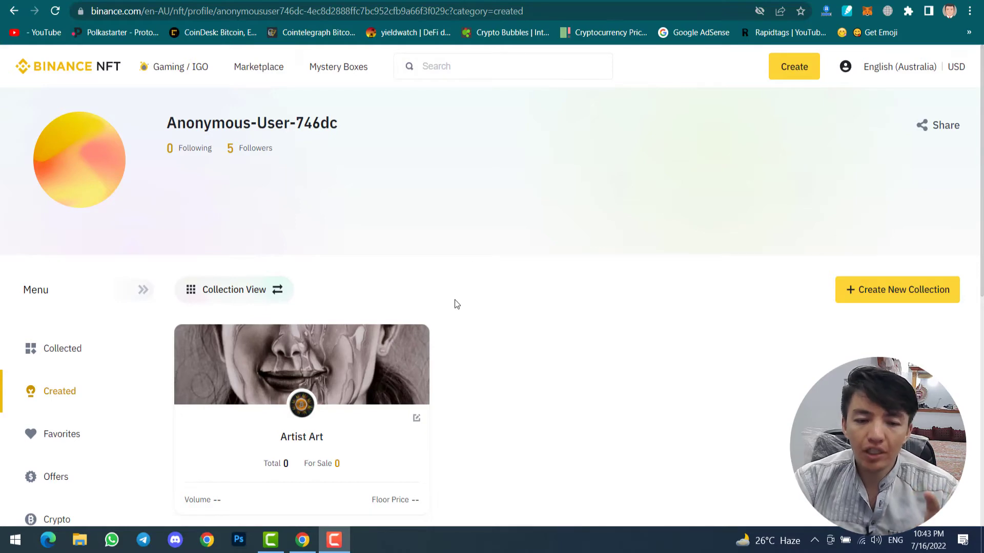
pyautogui.scroll(-4, 444, 333)
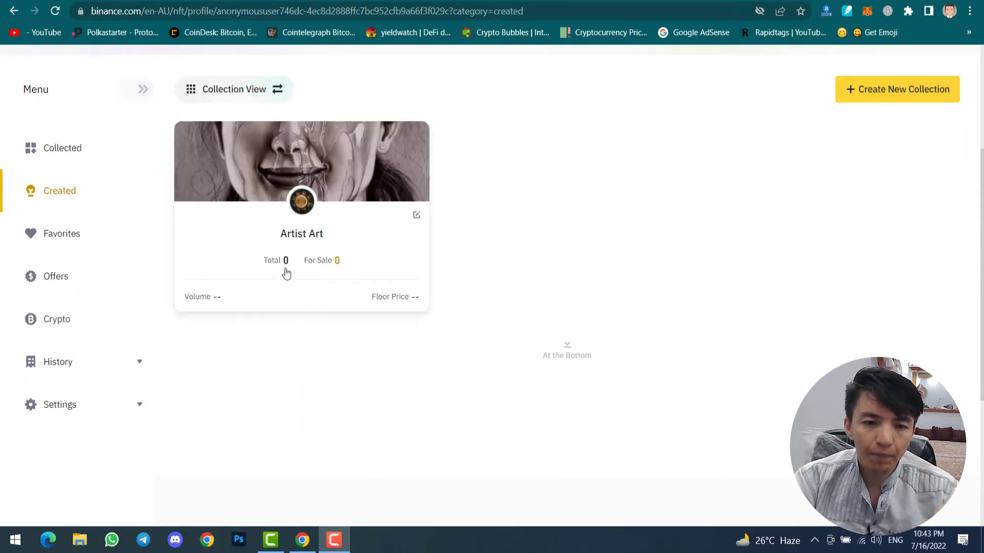
pyautogui.scroll(2, 347, 321)
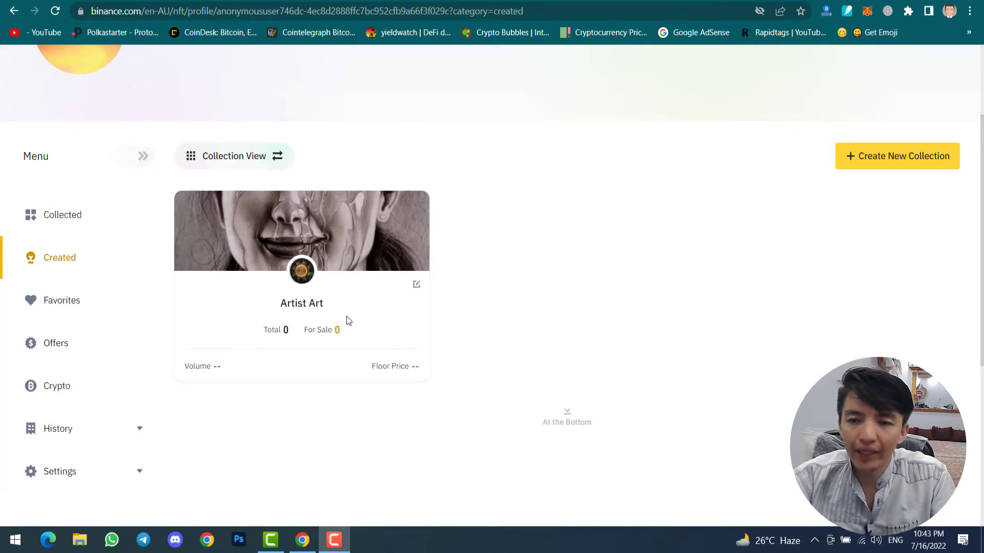
pyautogui.scroll(4, 546, 315)
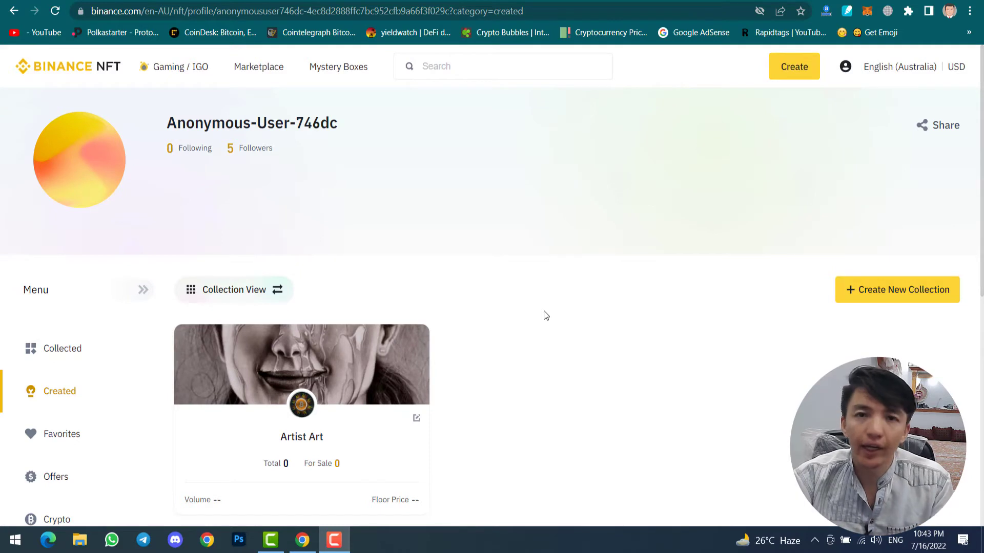
# Open the form for creating a new NFT and go through its media, name and description fields
pyautogui.click(793, 65)
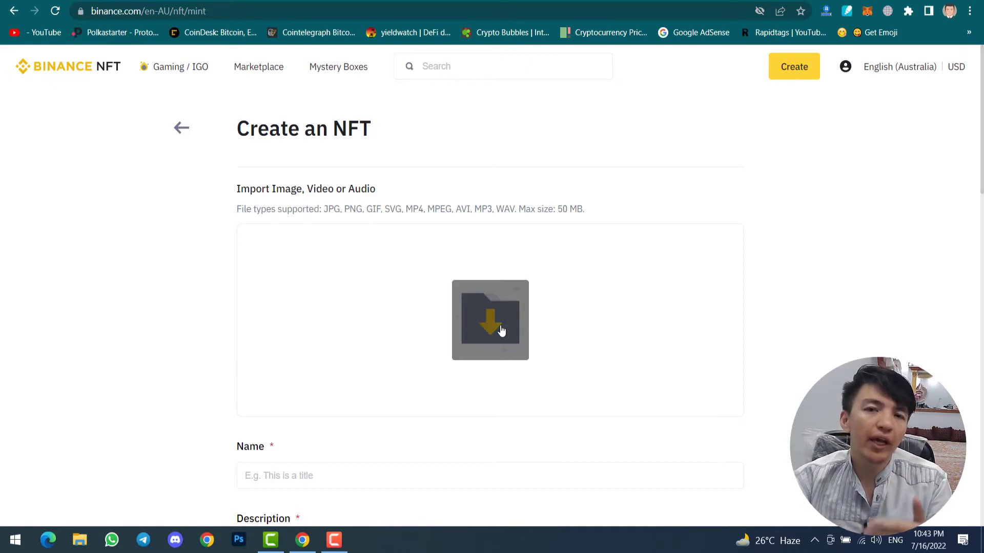
pyautogui.scroll(-4, 501, 330)
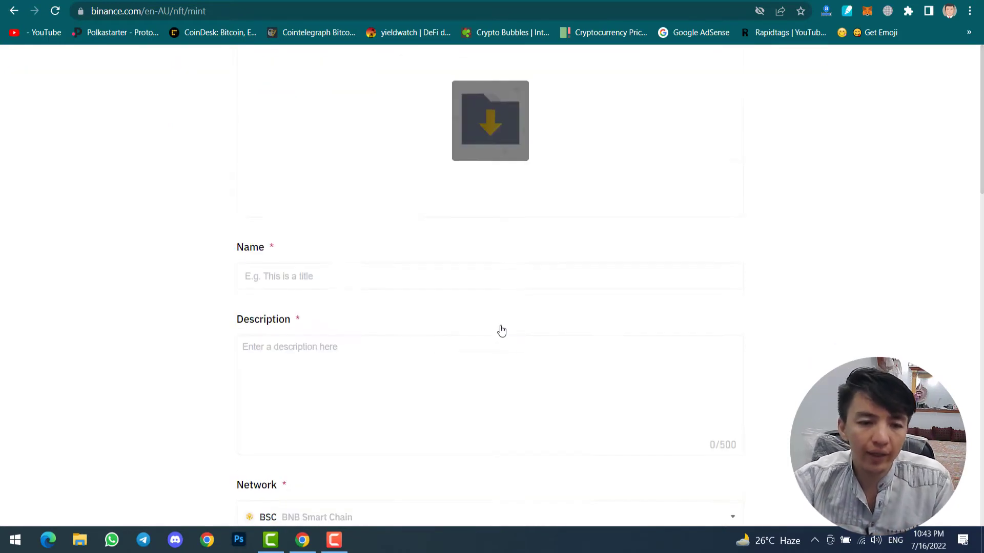
pyautogui.click(329, 271)
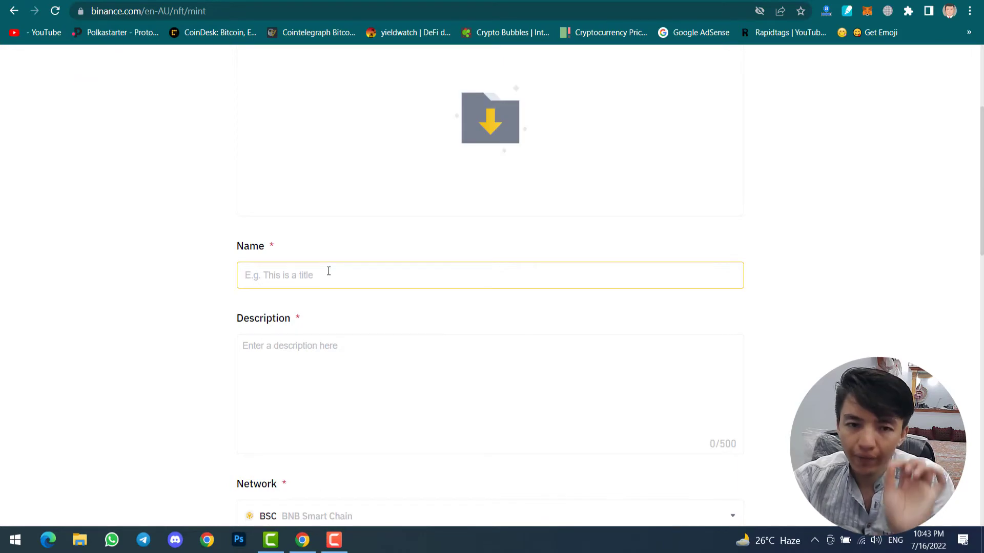
pyautogui.click(323, 351)
pyautogui.scroll(-4, 322, 354)
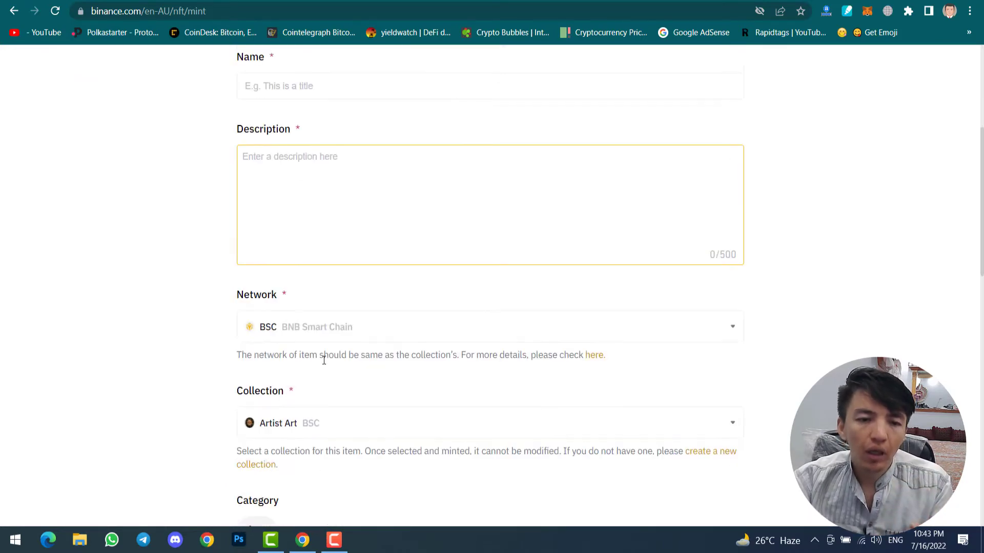
# Check the network and collection choices for the NFT, keeping BSC and the Artist Art collection
pyautogui.click(301, 342)
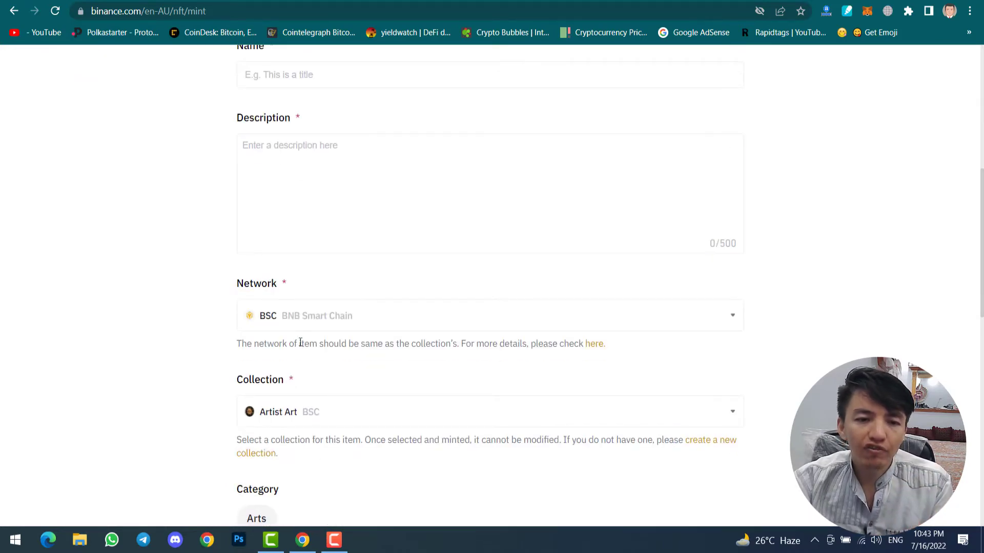
pyautogui.click(414, 318)
pyautogui.click(415, 319)
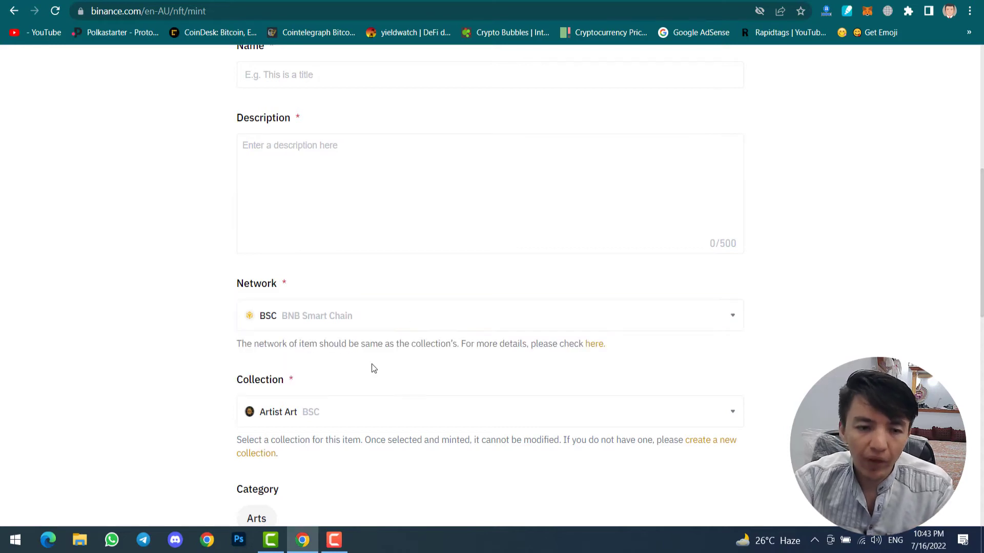
pyautogui.click(382, 423)
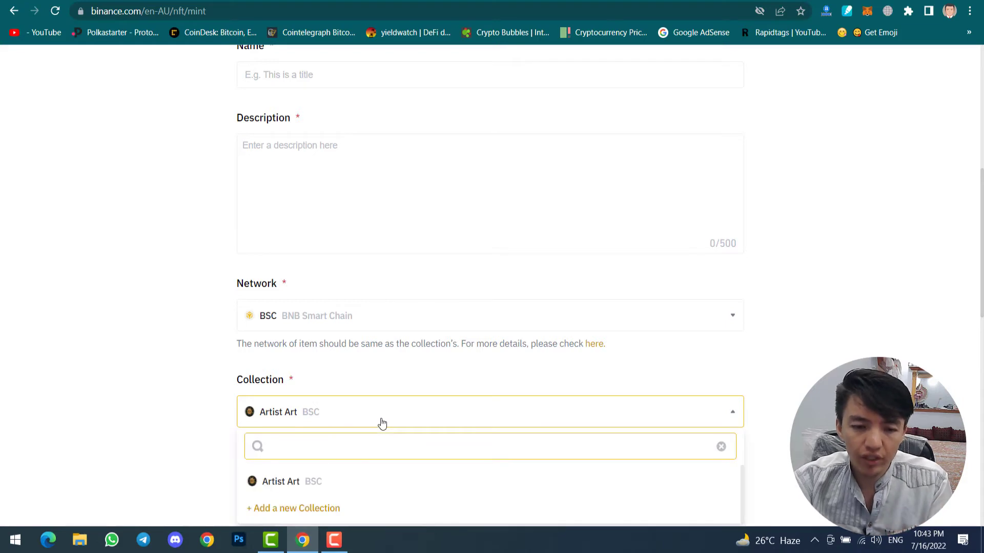
pyautogui.scroll(-1, 382, 424)
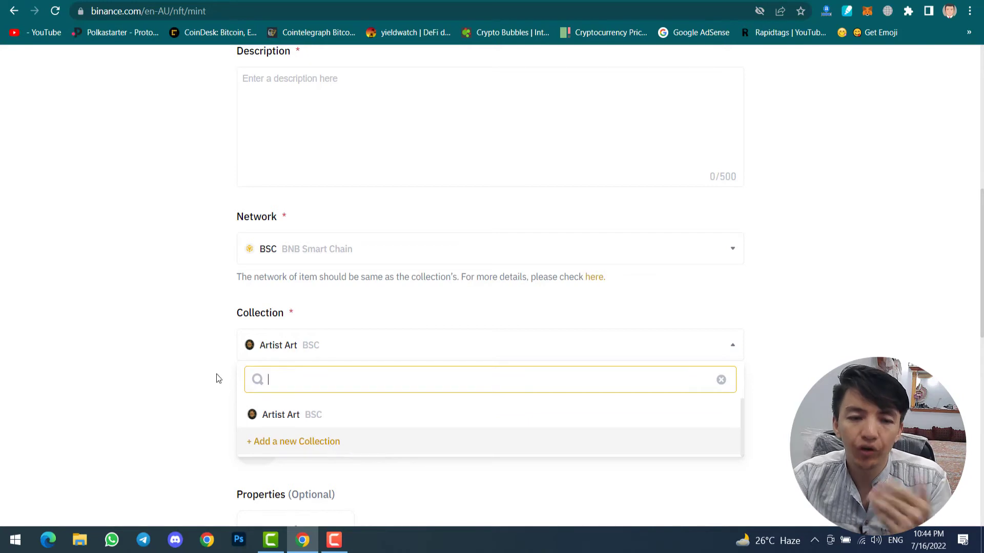
pyautogui.click(172, 289)
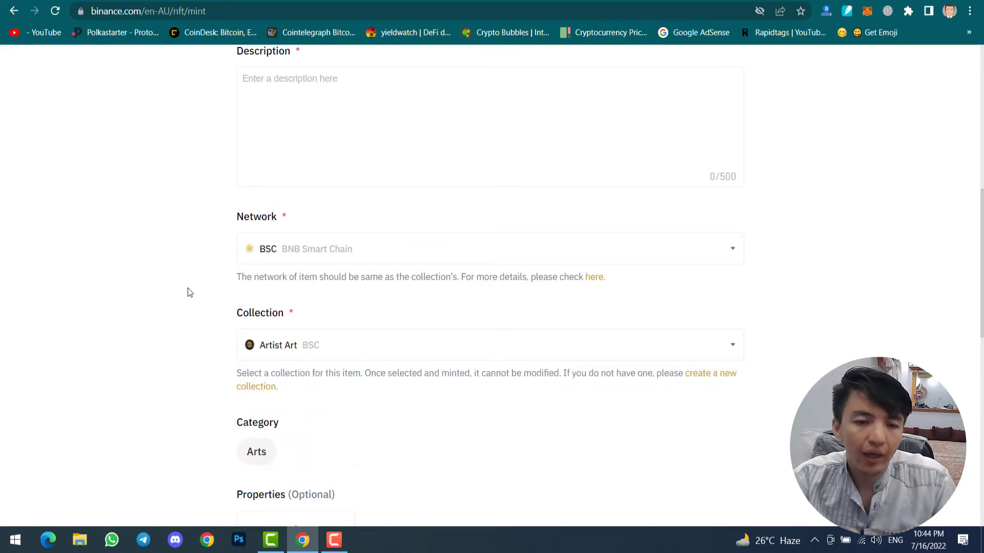
# Add two properties to the NFT: type head with name yellow, and type cap with name green
pyautogui.scroll(-3, 196, 303)
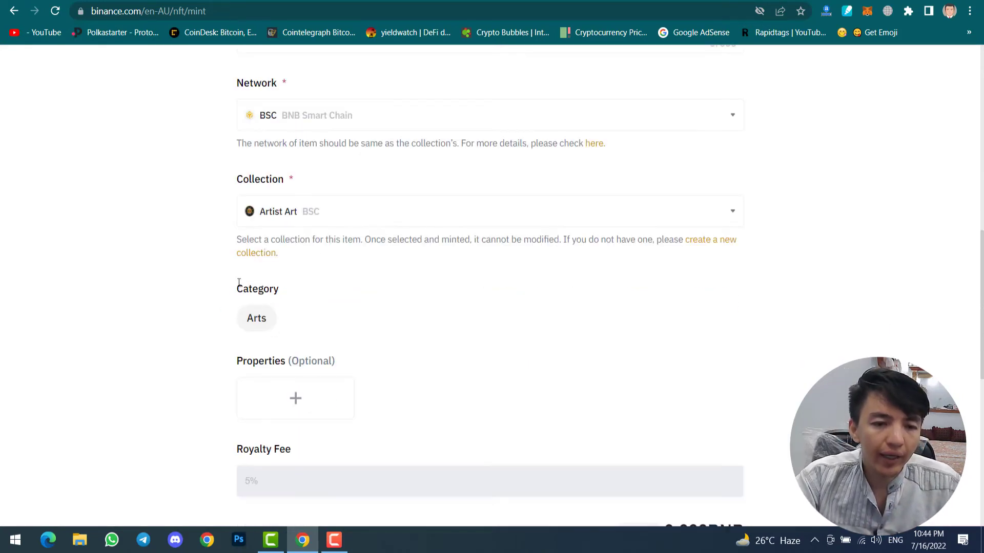
pyautogui.click(295, 399)
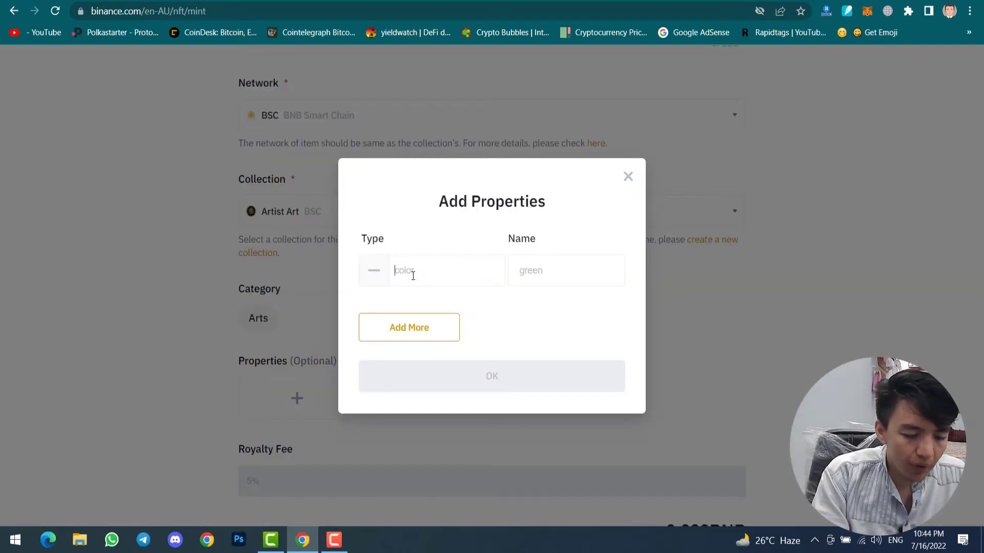
pyautogui.write('head')
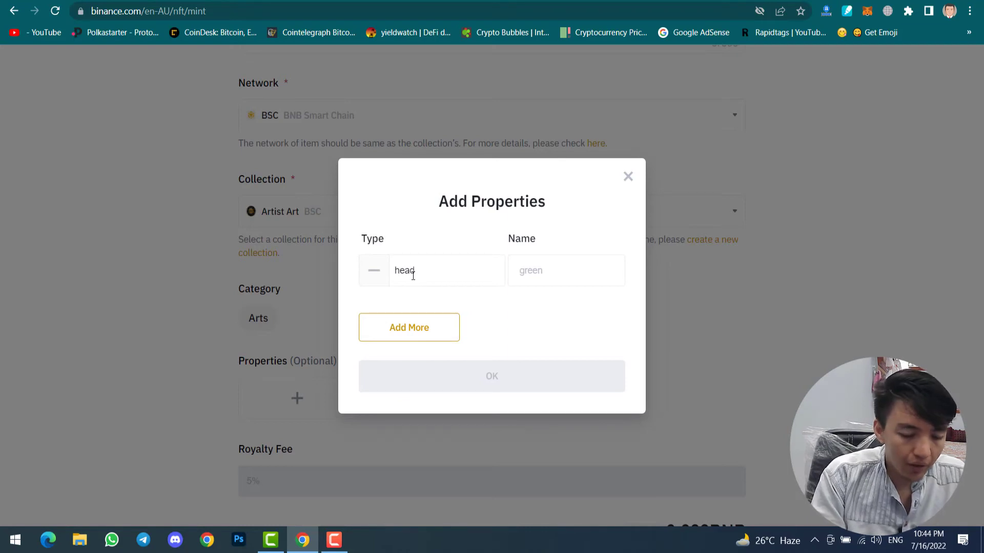
pyautogui.write('yellow')
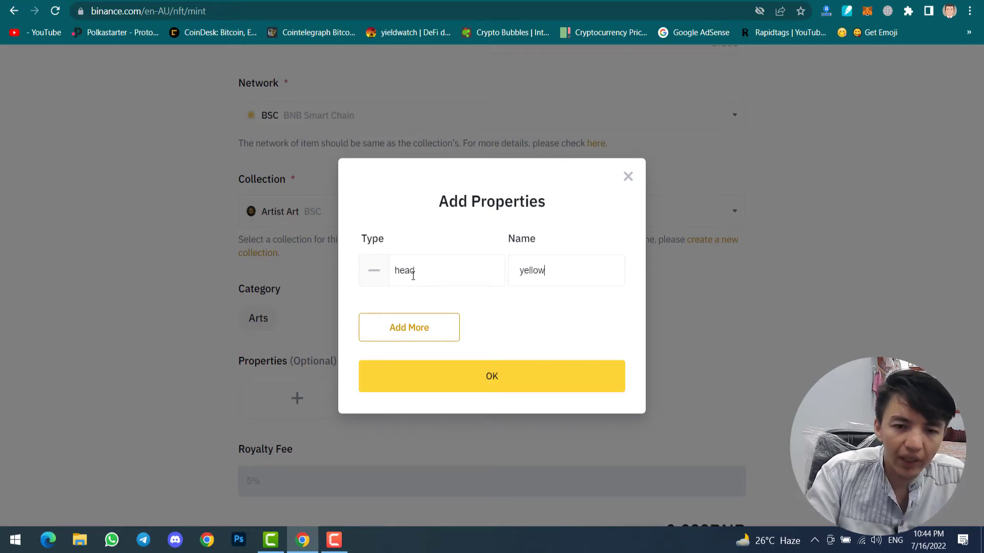
pyautogui.click(399, 326)
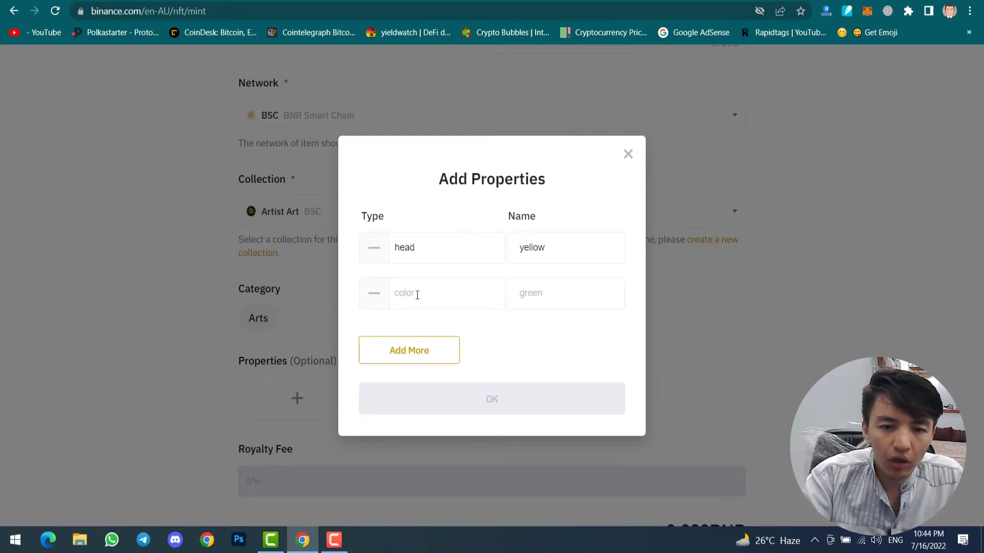
pyautogui.write('cap')
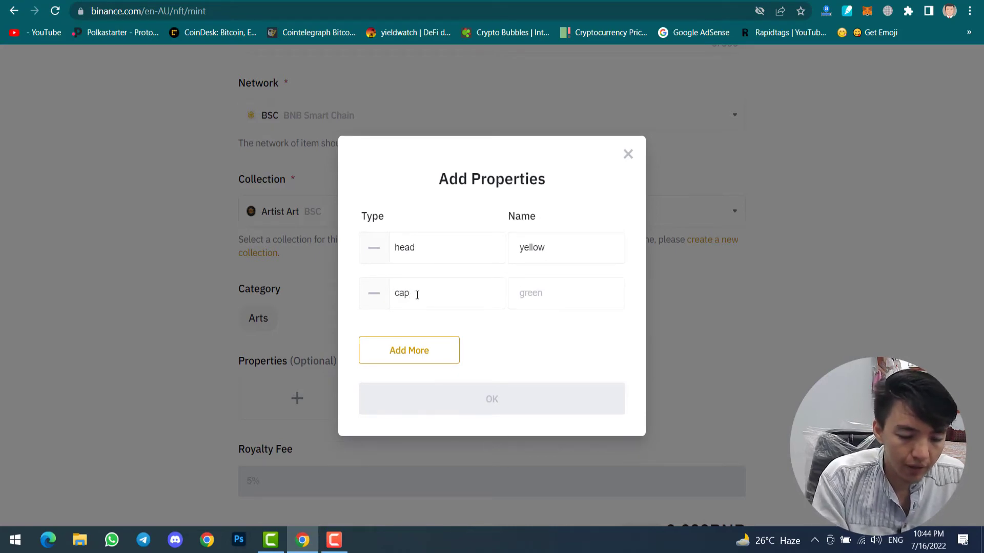
pyautogui.press('Tab')
pyautogui.write('green')
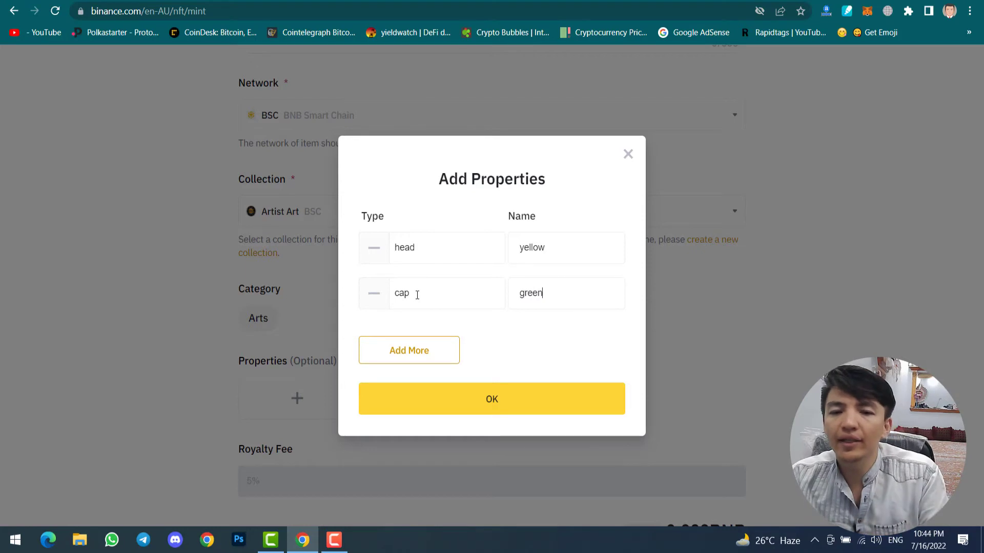
pyautogui.click(477, 405)
# Review the String Man NFT's image, description, collection, properties and fees, and submit it for minting
pyautogui.scroll(-4, 359, 318)
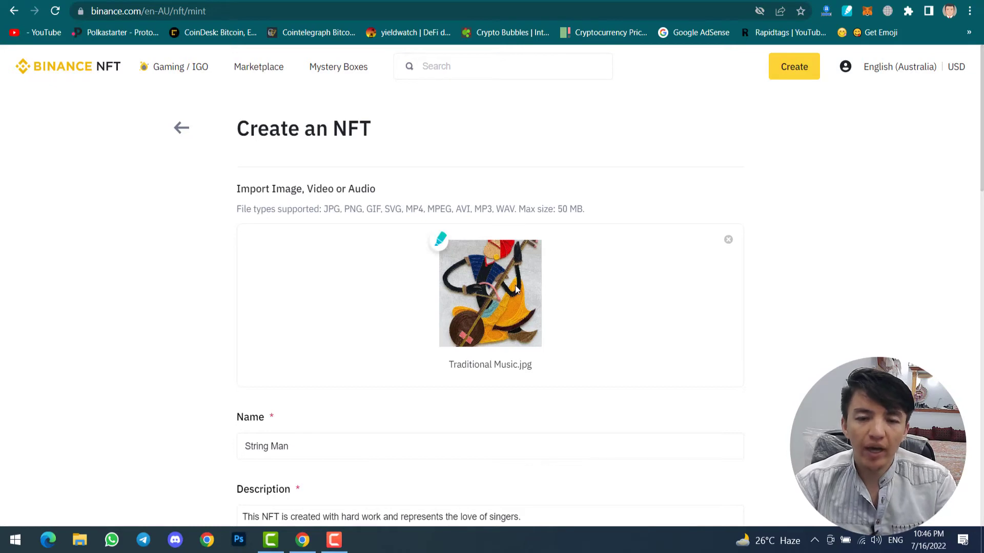
pyautogui.scroll(-4, 516, 290)
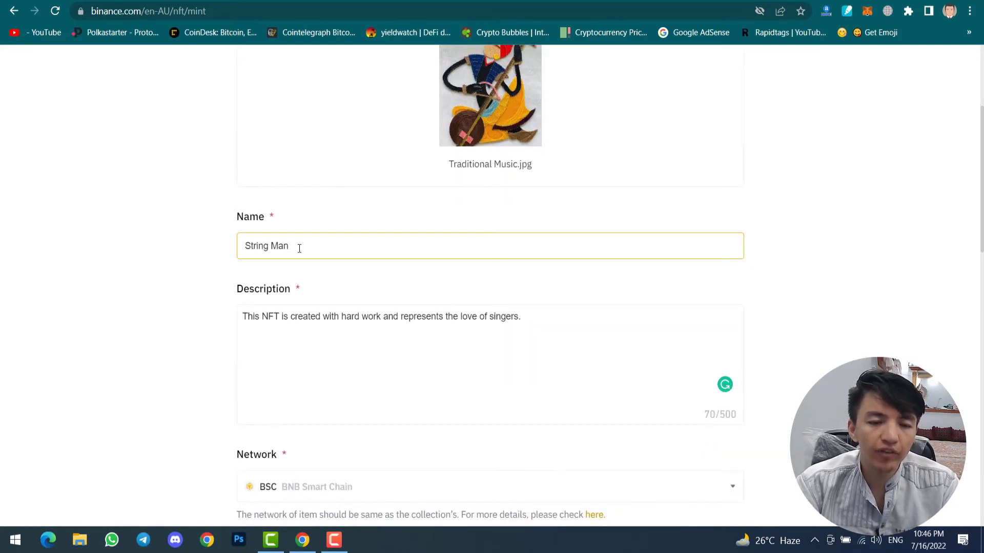
pyautogui.scroll(-5, 318, 331)
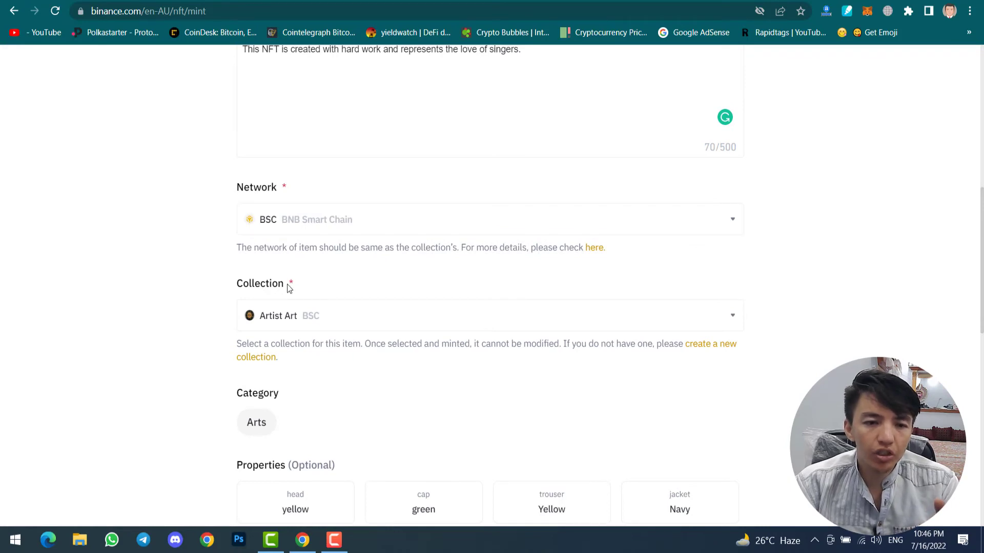
pyautogui.scroll(-2, 291, 366)
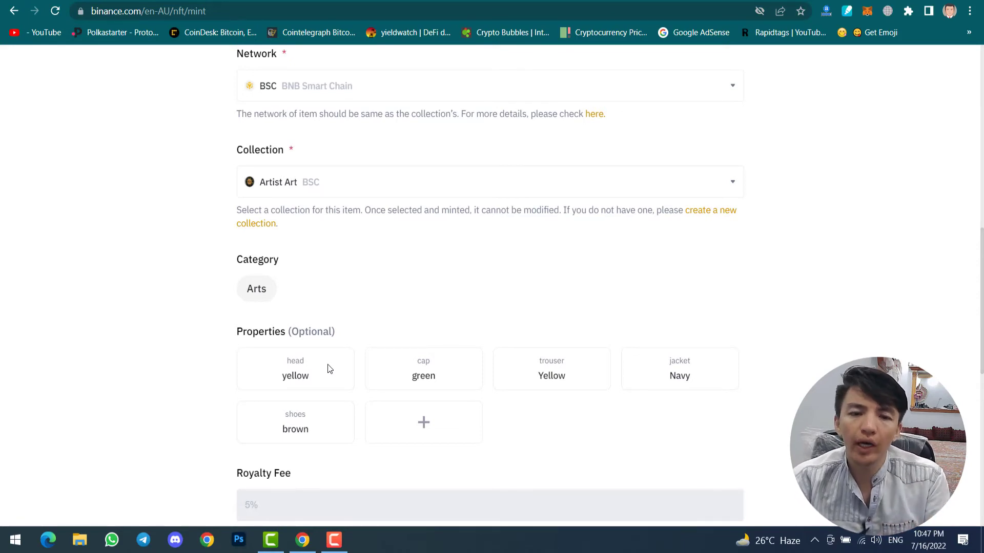
pyautogui.scroll(-2, 421, 365)
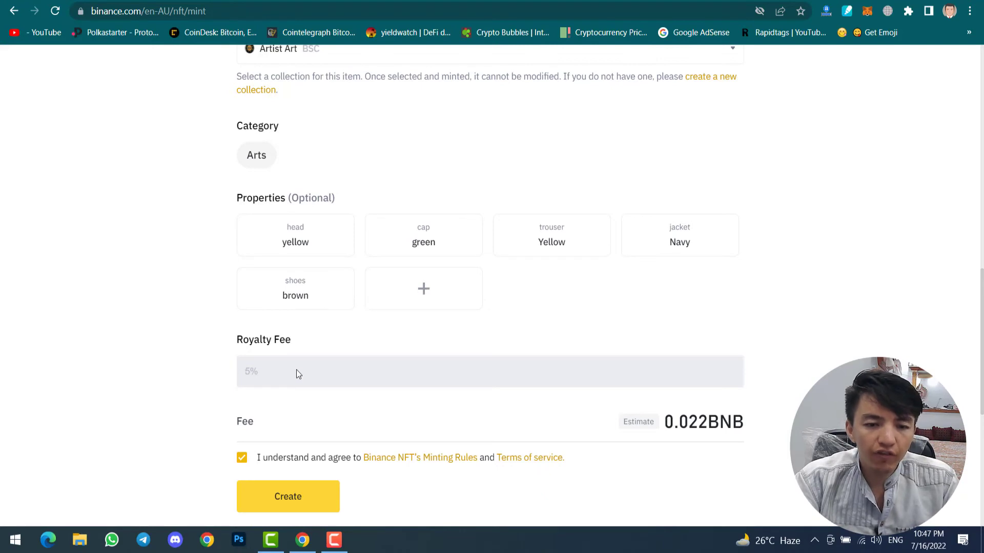
pyautogui.scroll(-2, 297, 370)
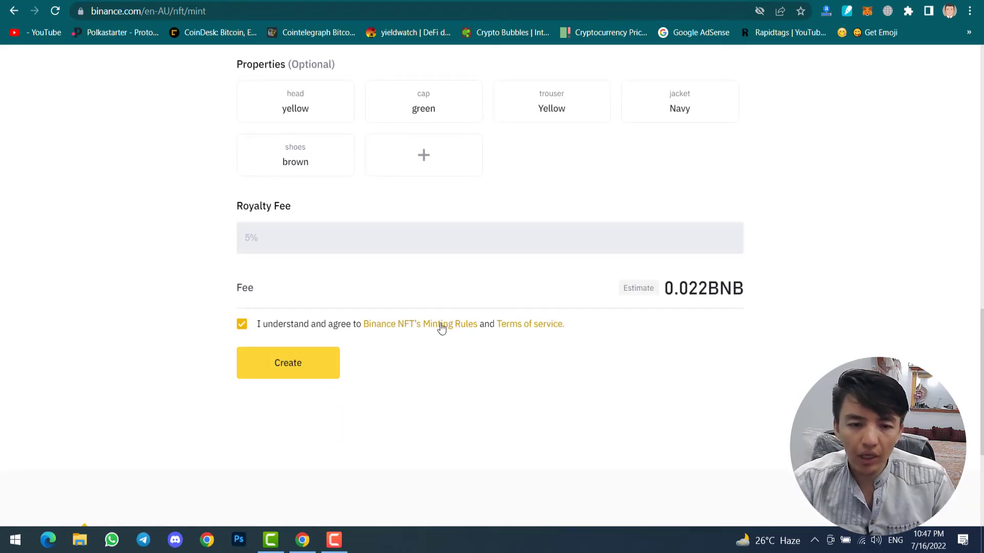
pyautogui.click(303, 367)
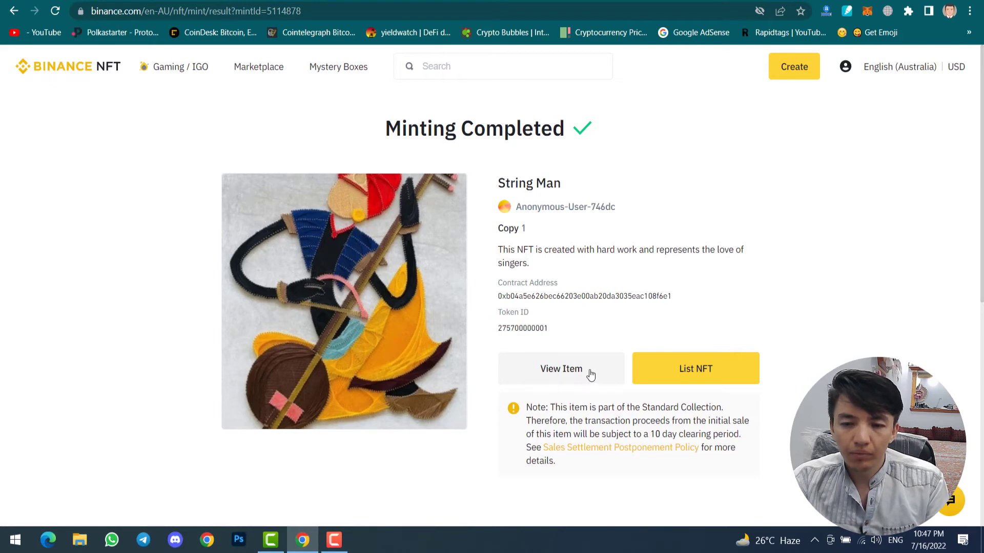
# Start listing the minted String Man NFT for sale with Highest Bid as the sell method
pyautogui.click(695, 369)
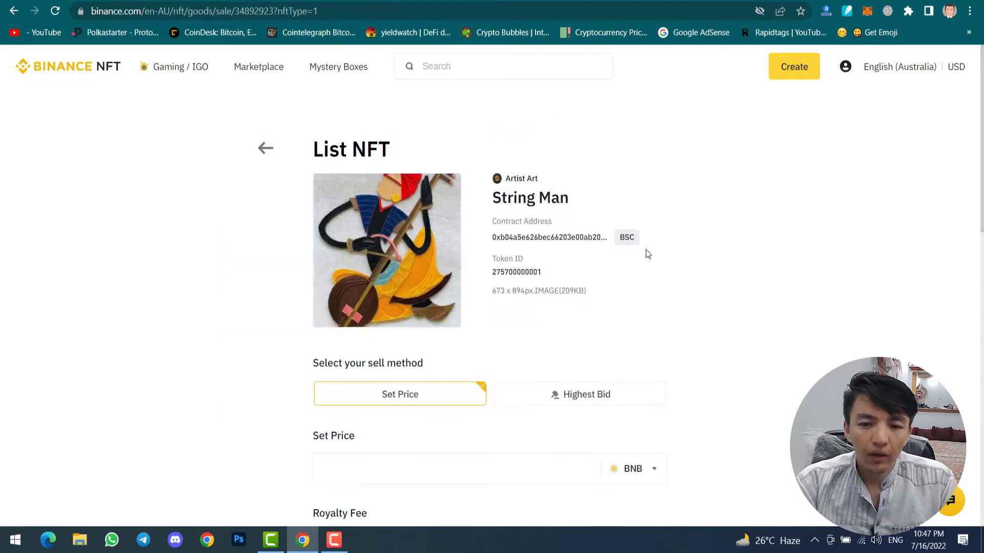
pyautogui.scroll(-4, 645, 253)
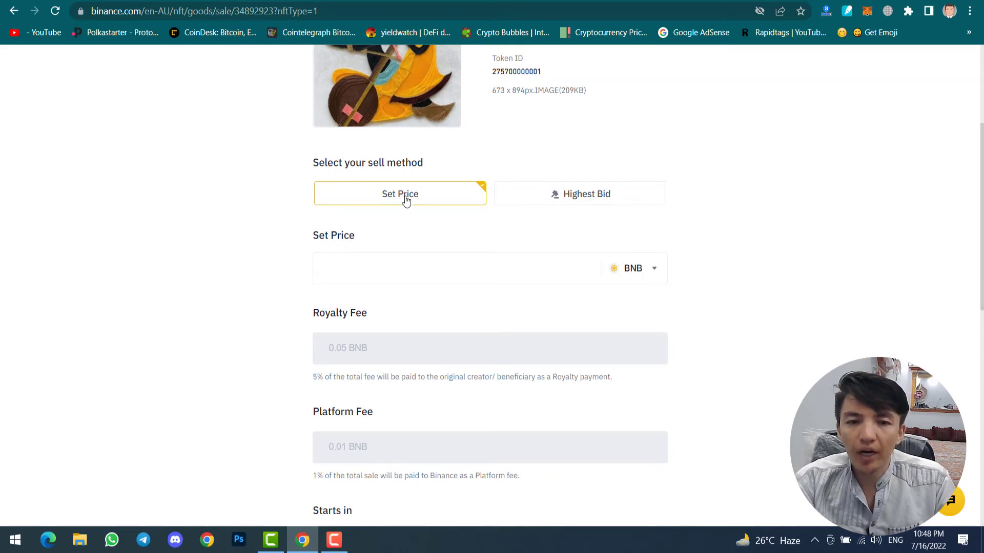
pyautogui.click(570, 199)
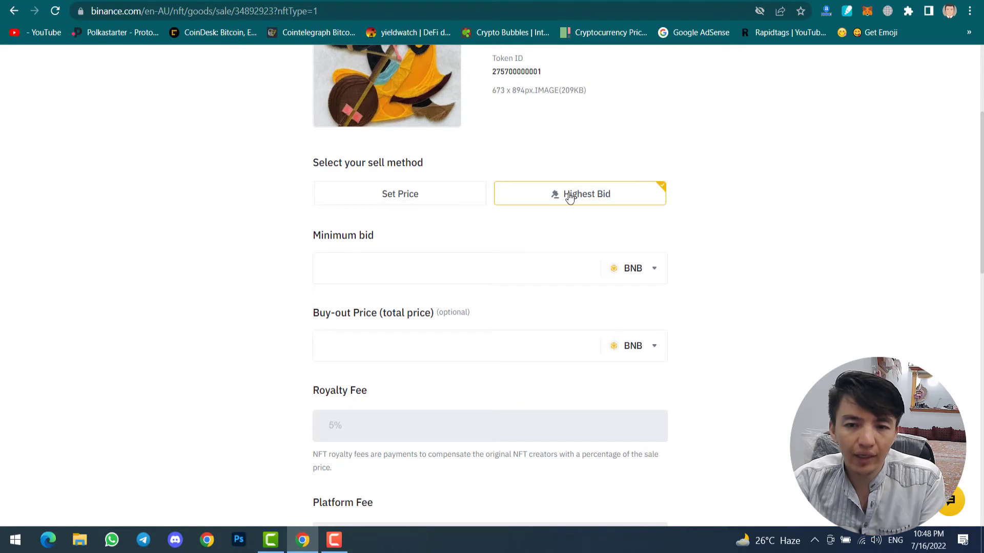
# Set the listing's minimum bid to 0.05 BNB and leave the optional buy-out price empty
pyautogui.click(433, 266)
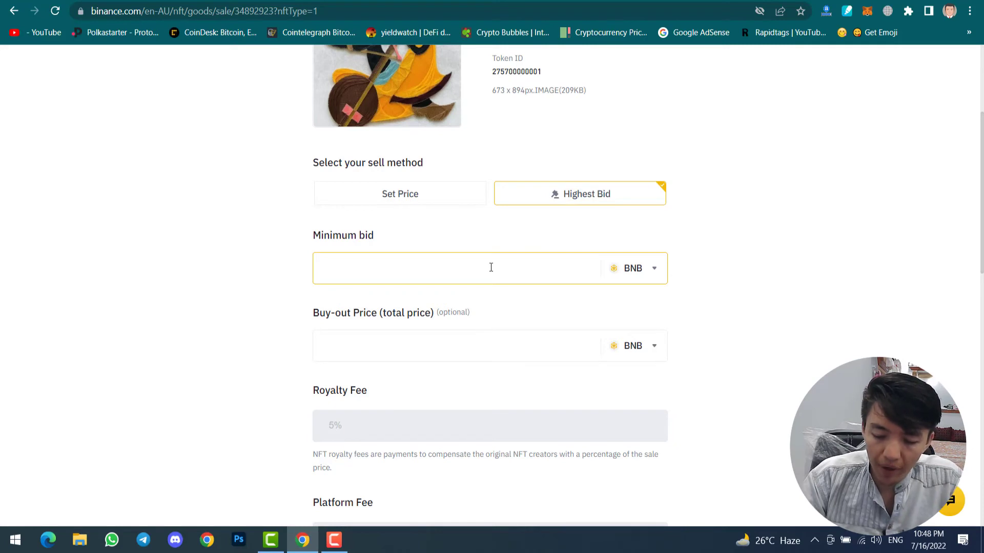
pyautogui.write('0.')
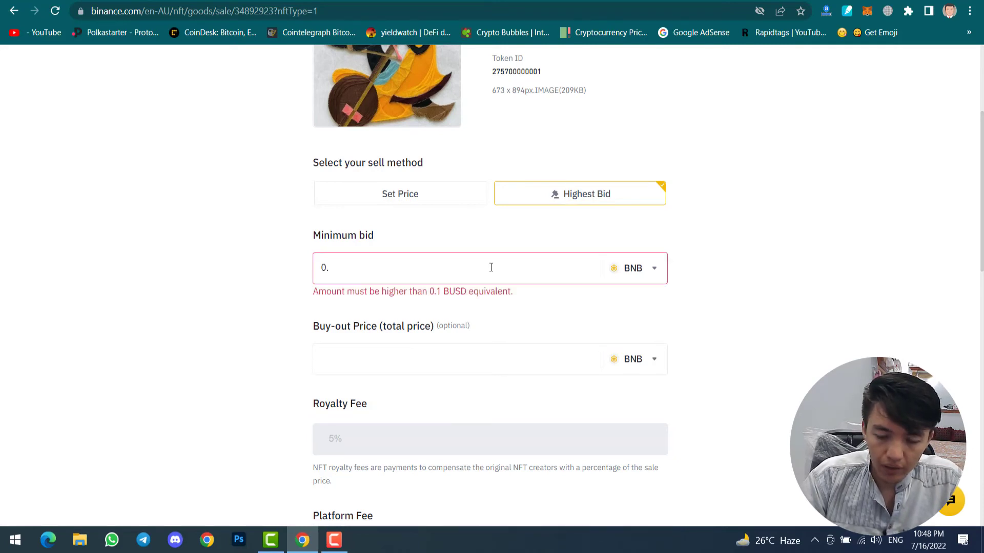
pyautogui.write('09')
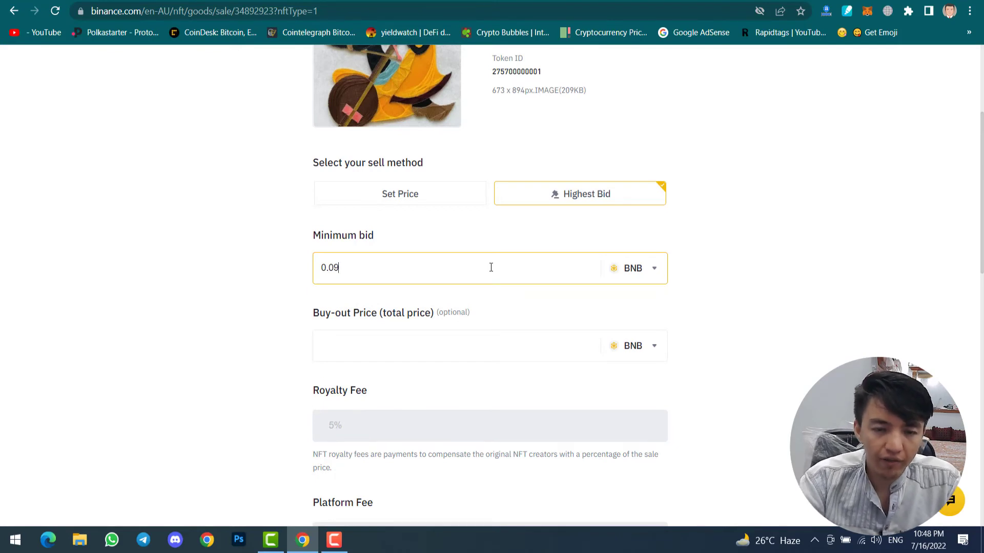
pyautogui.press('BackSpace')
pyautogui.write('5')
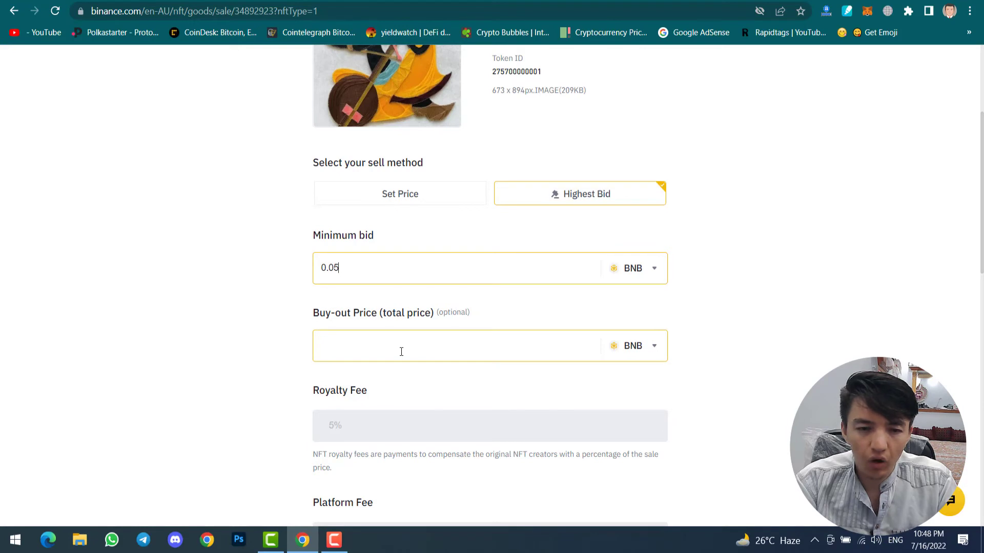
pyautogui.scroll(-3, 401, 351)
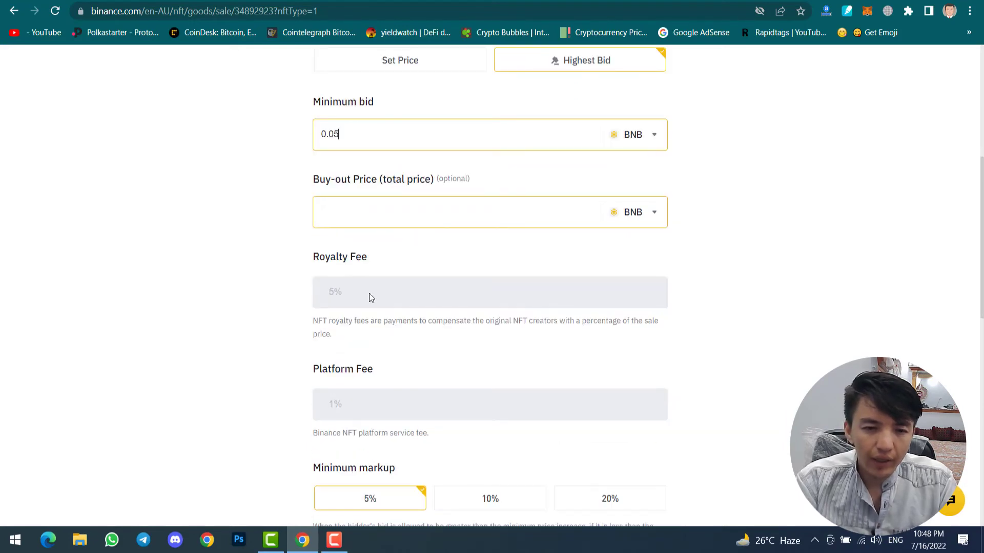
# Keep the 5% minimum markup and immediate listing after review, and set the auction's expiration date to 2022/07/19 22:47:51
pyautogui.scroll(-1, 367, 333)
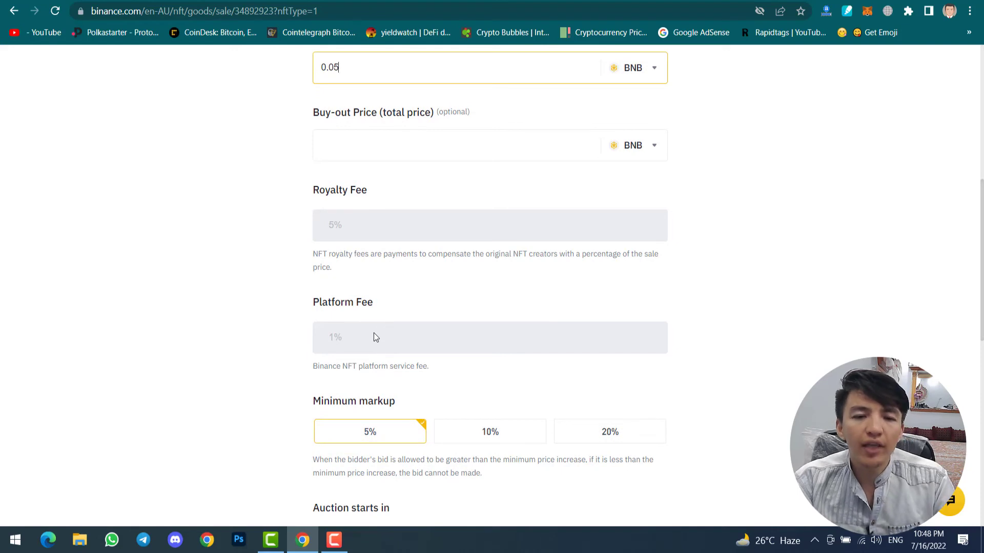
pyautogui.scroll(-2, 374, 333)
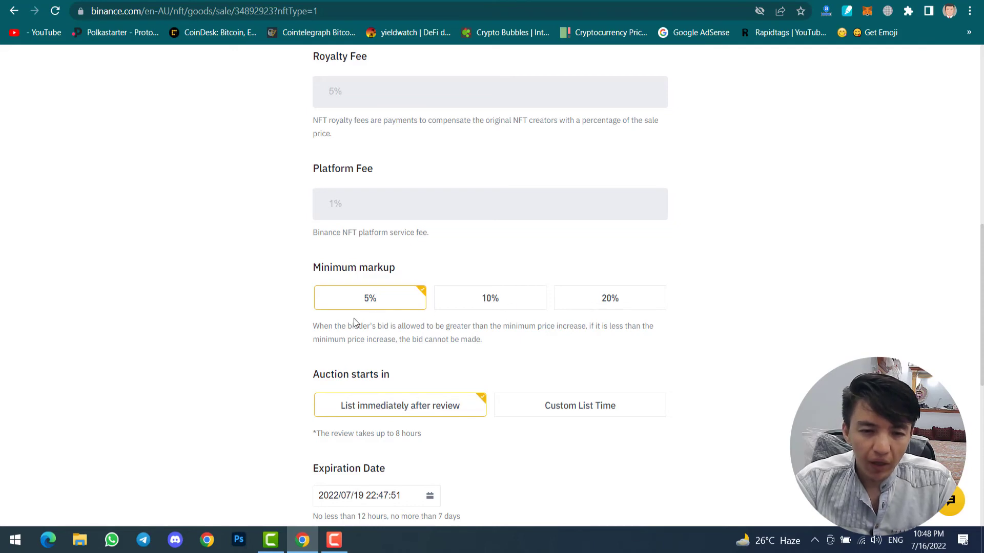
pyautogui.scroll(-1, 367, 309)
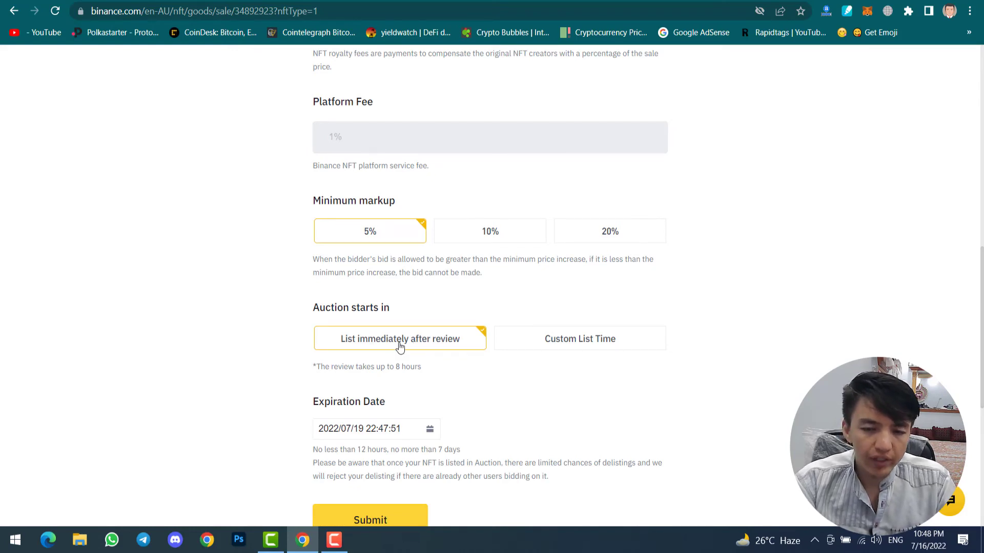
pyautogui.scroll(-2, 399, 345)
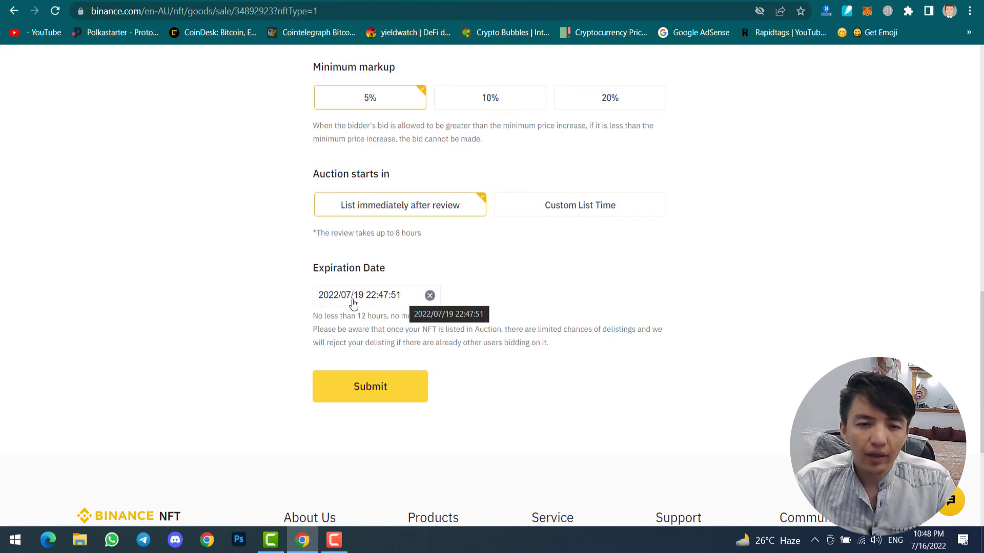
pyautogui.click(402, 303)
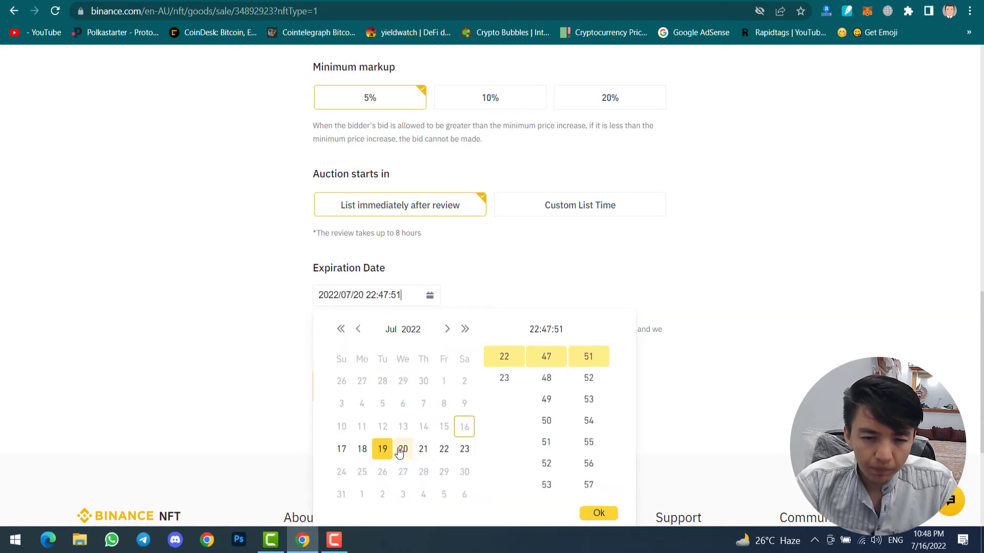
pyautogui.scroll(-1, 405, 446)
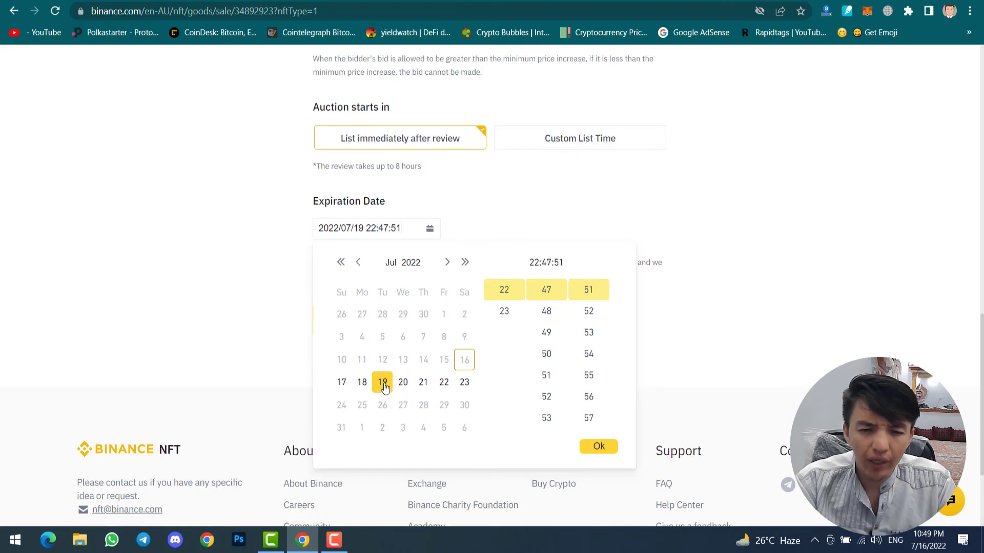
pyautogui.click(592, 446)
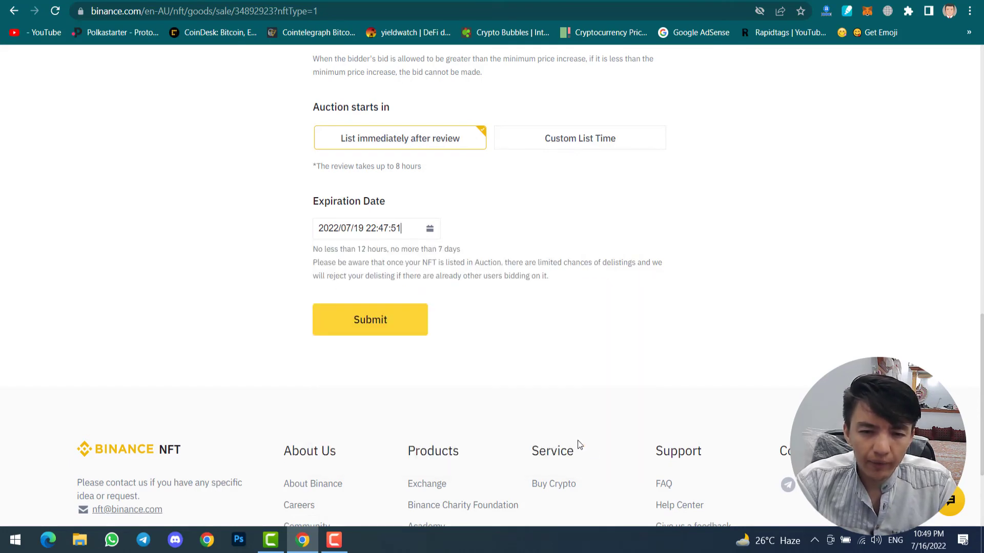
# Submit the String Man auction listing, confirm its list details, and close the completion dialog
pyautogui.click(375, 337)
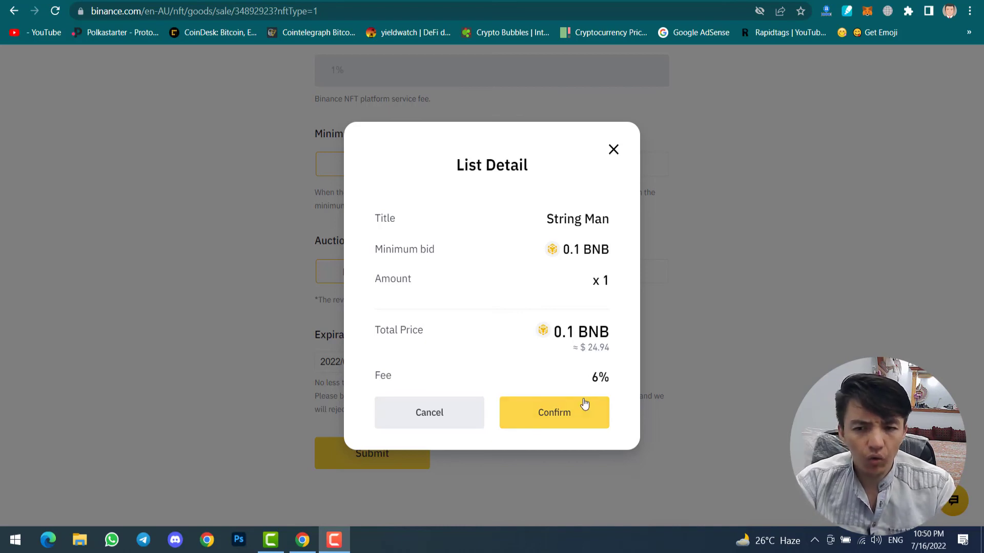
pyautogui.click(551, 419)
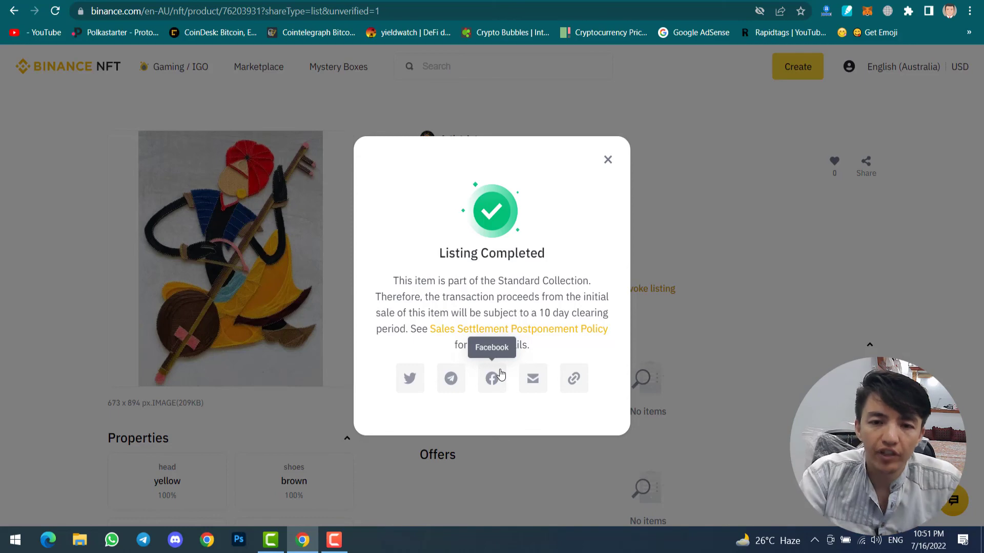
pyautogui.click(608, 161)
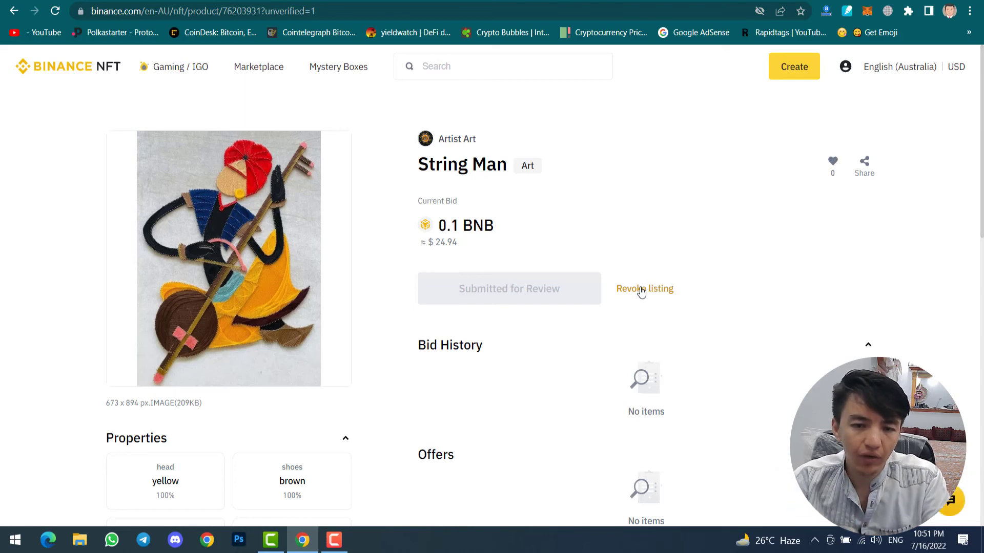
# Examine the listed String Man NFT's page, including its bid, review status, properties, offers, provenance and details
pyautogui.scroll(-3, 472, 339)
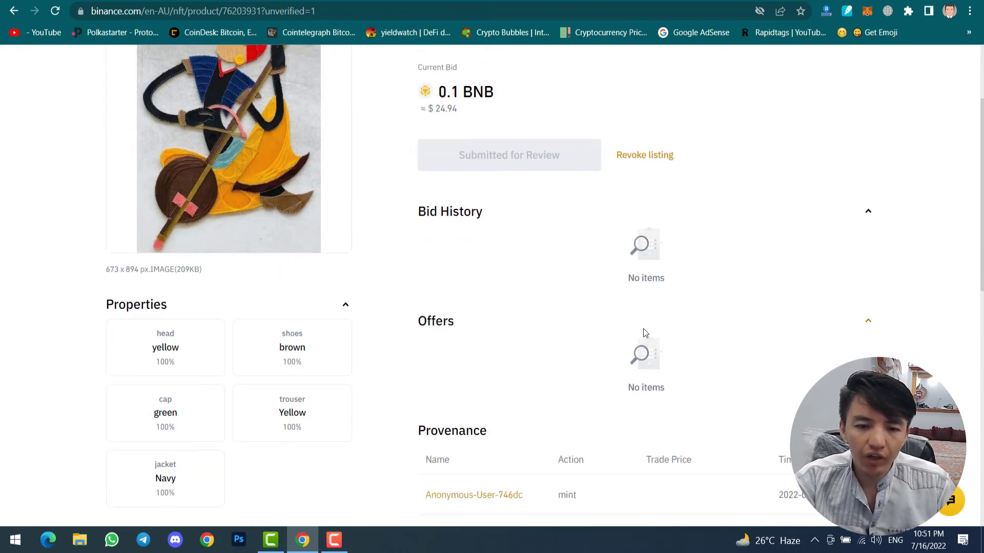
pyautogui.scroll(-3, 442, 330)
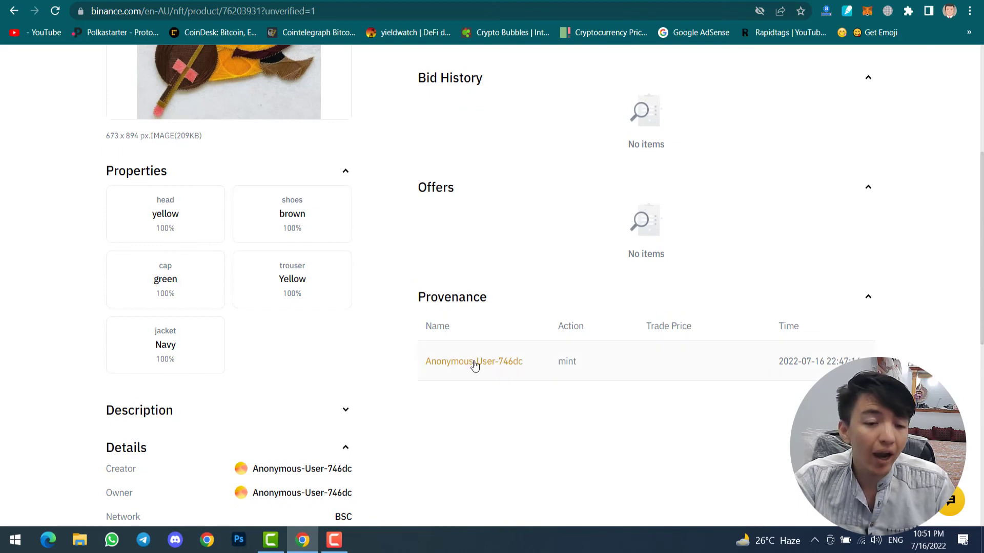
pyautogui.scroll(3, 256, 350)
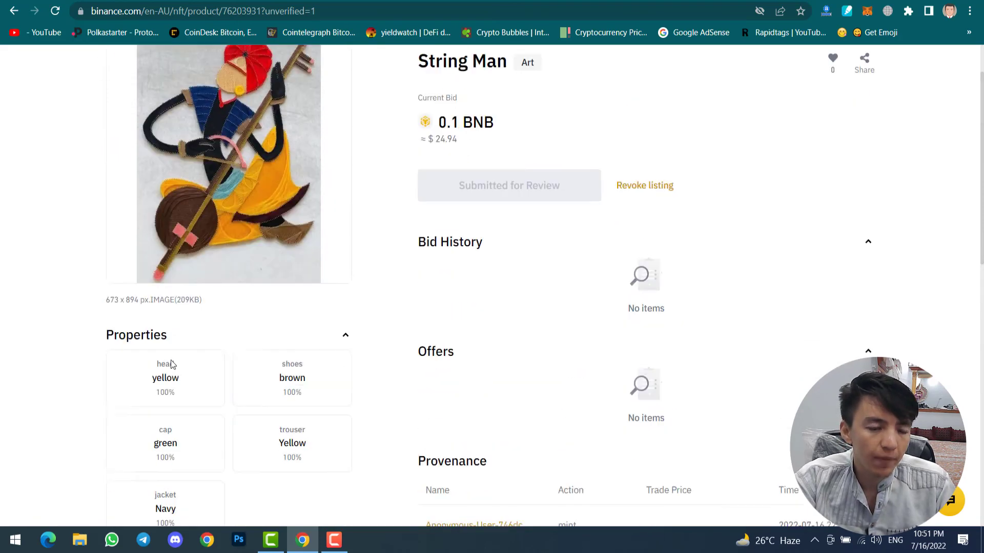
pyautogui.scroll(-1, 173, 365)
pyautogui.scroll(3, 205, 307)
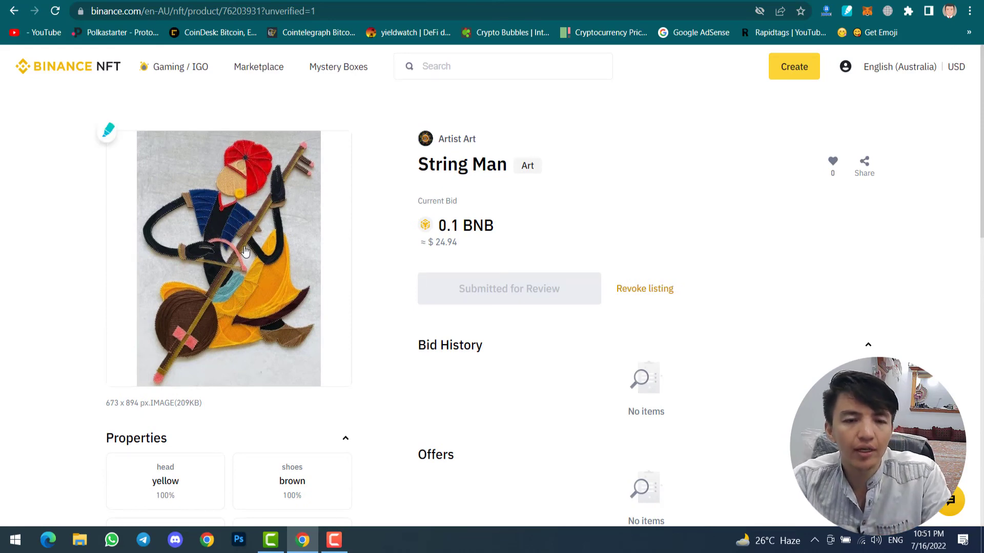
pyautogui.scroll(-9, 245, 251)
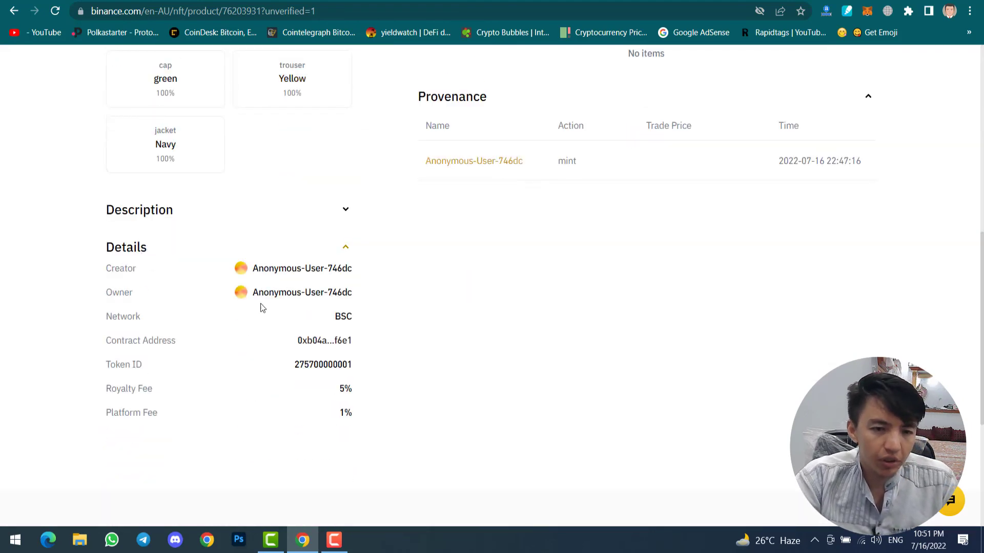
pyautogui.scroll(9, 507, 325)
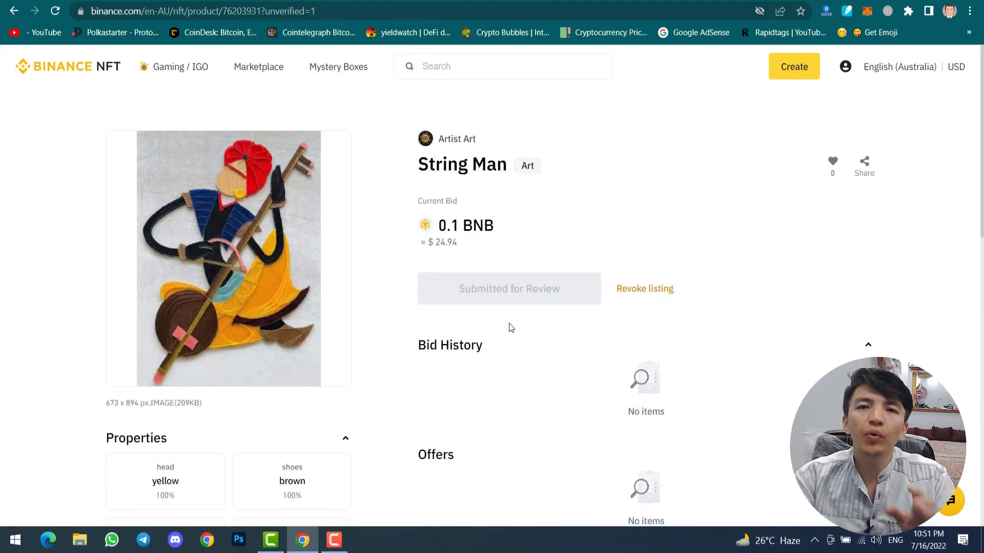